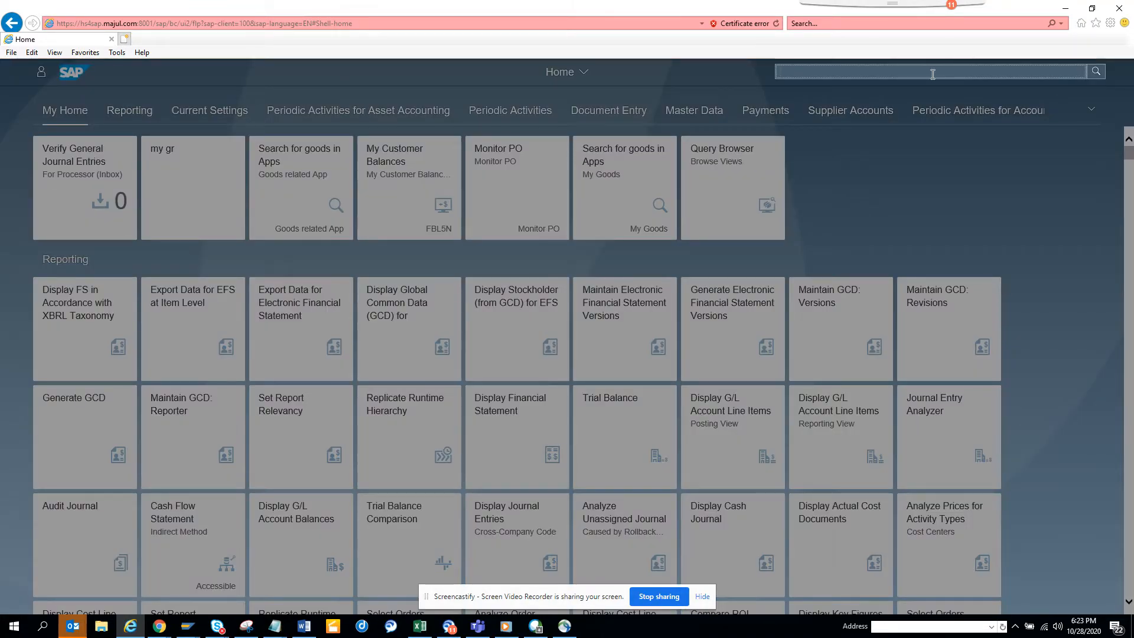
# - Find and open the Query Browser app, and open the C_APOVRD overdue payables query for analysis
pyautogui.write('query')
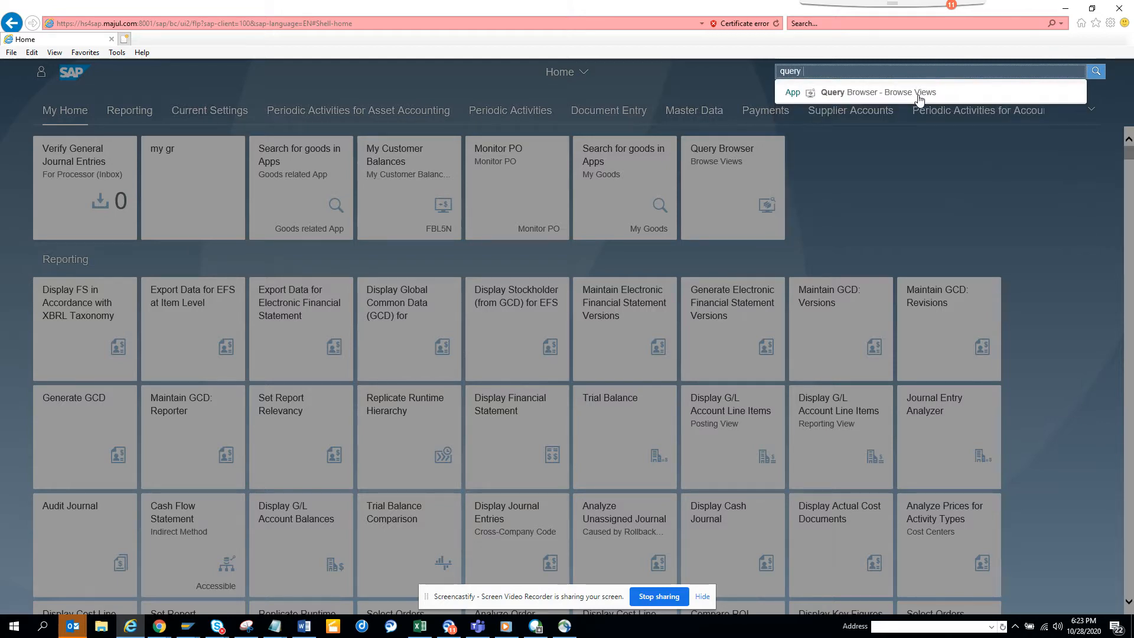
pyautogui.click(919, 95)
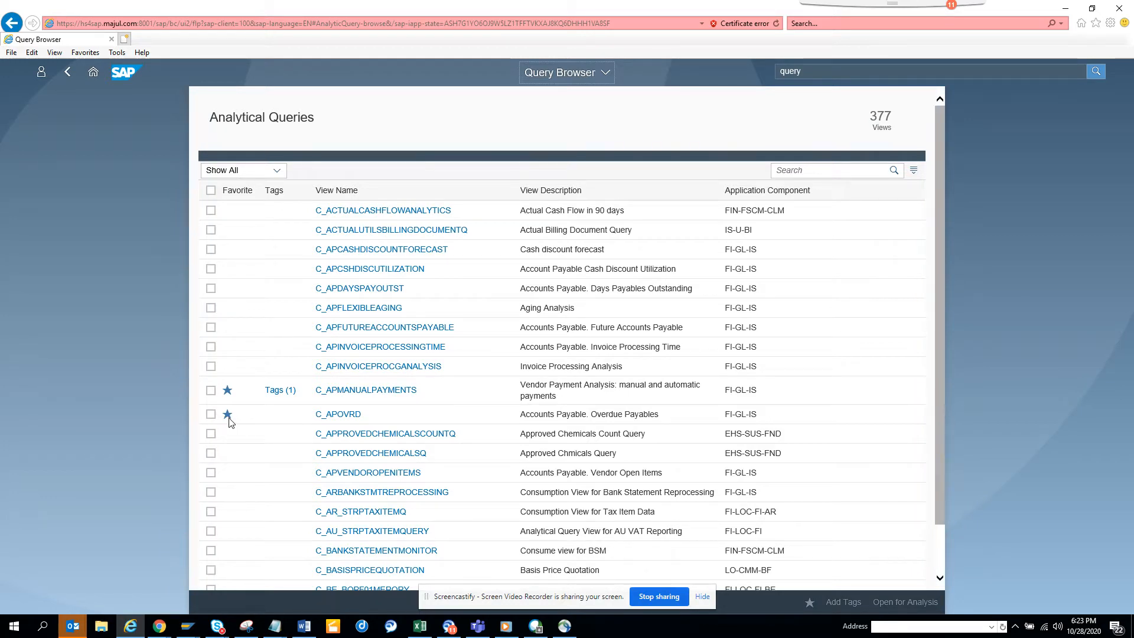
pyautogui.click(277, 171)
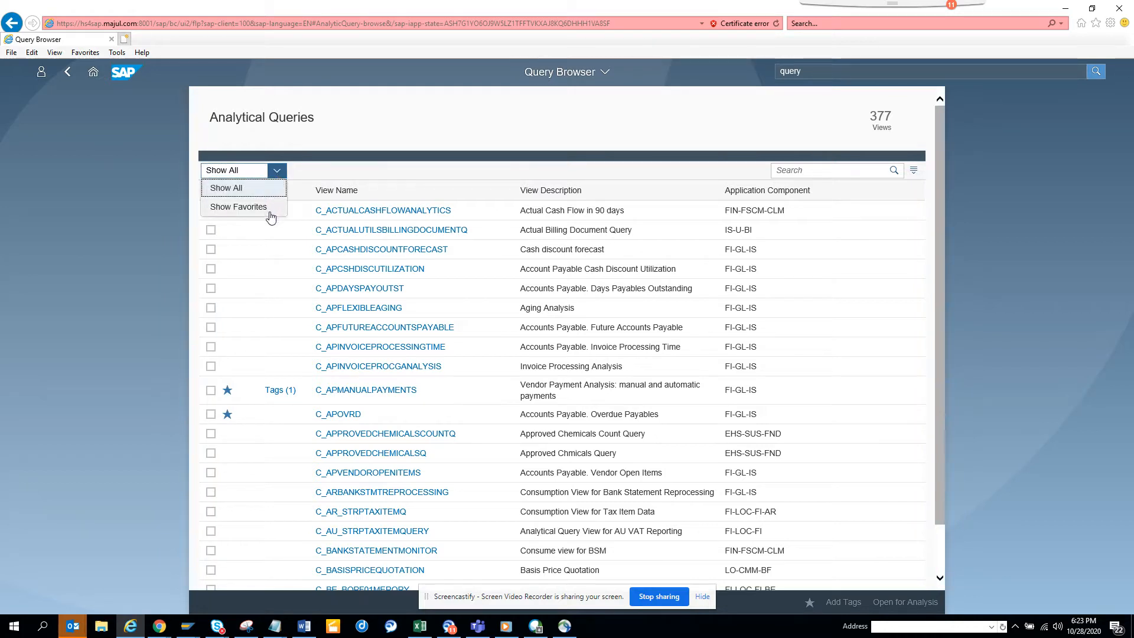
pyautogui.click(333, 173)
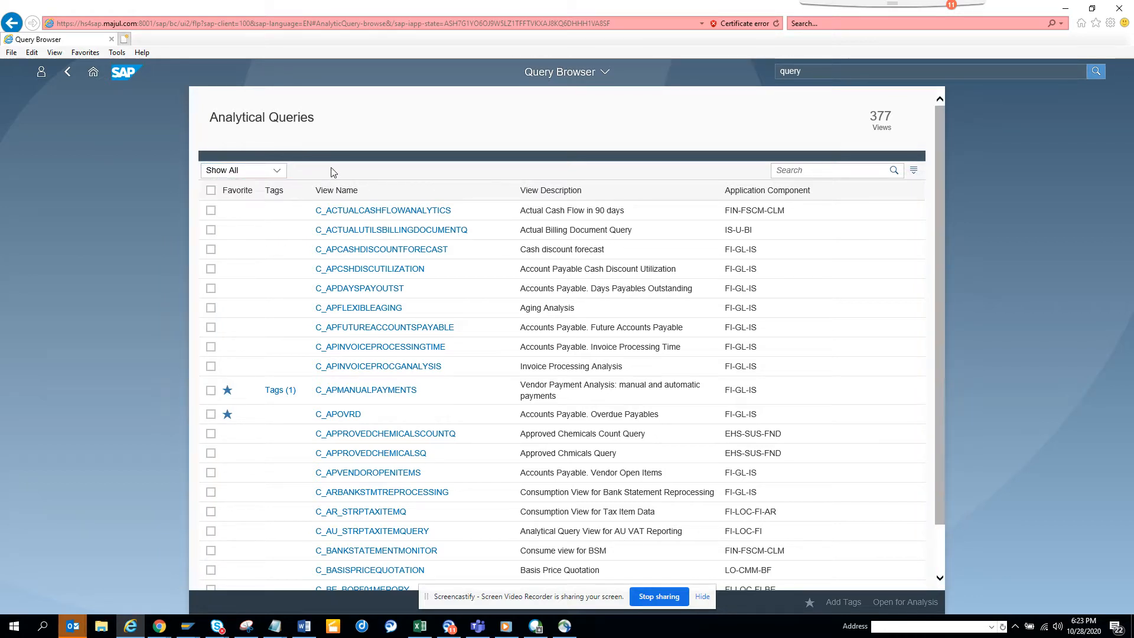
pyautogui.click(211, 415)
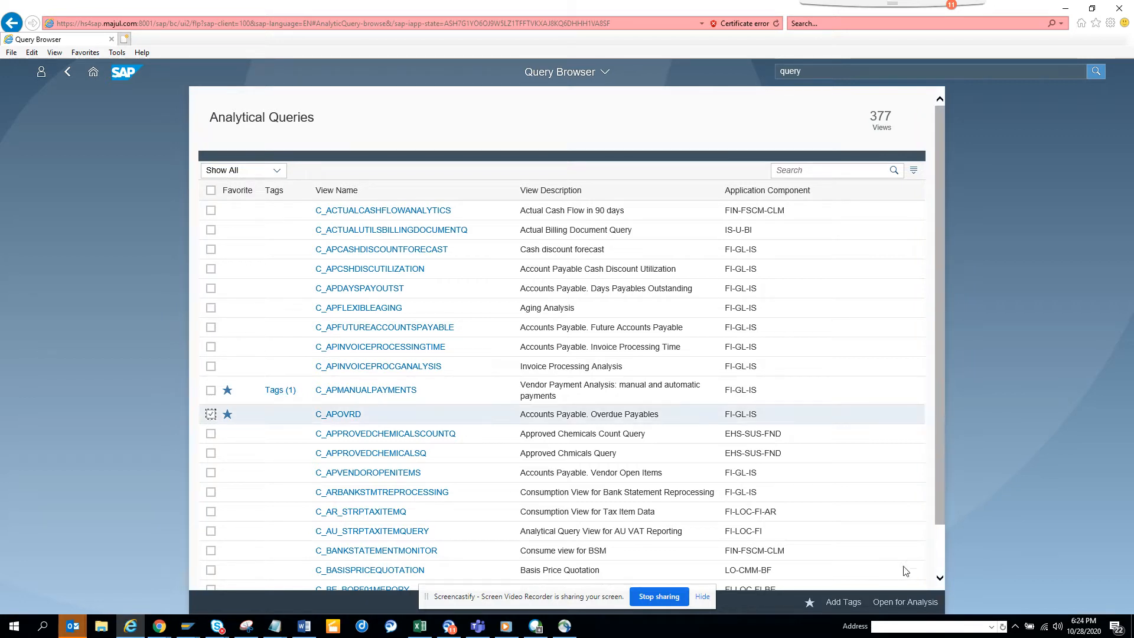
pyautogui.click(899, 603)
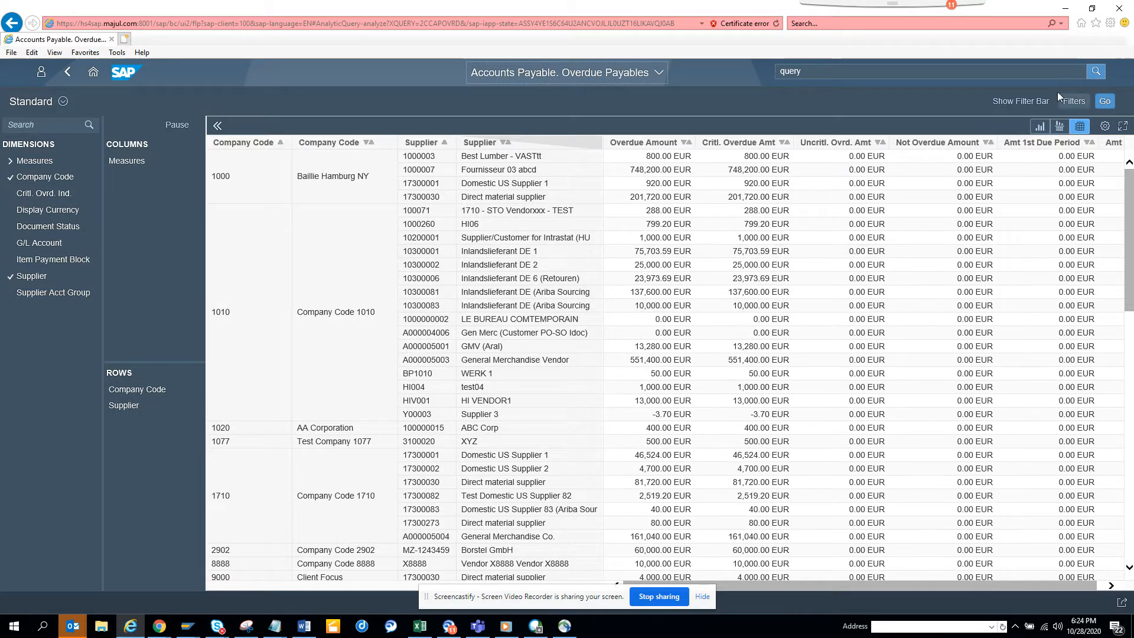
# - Compare the combined and chart-only displays of the overdue payables, ending on the combined chart and table
pyautogui.click(1061, 127)
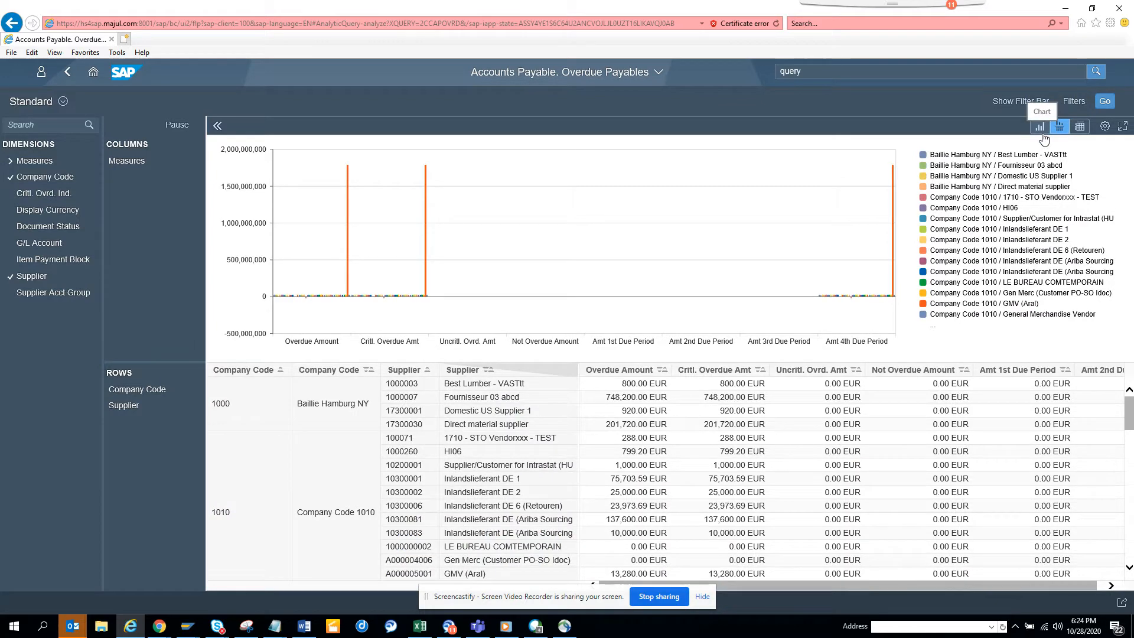
pyautogui.click(1039, 127)
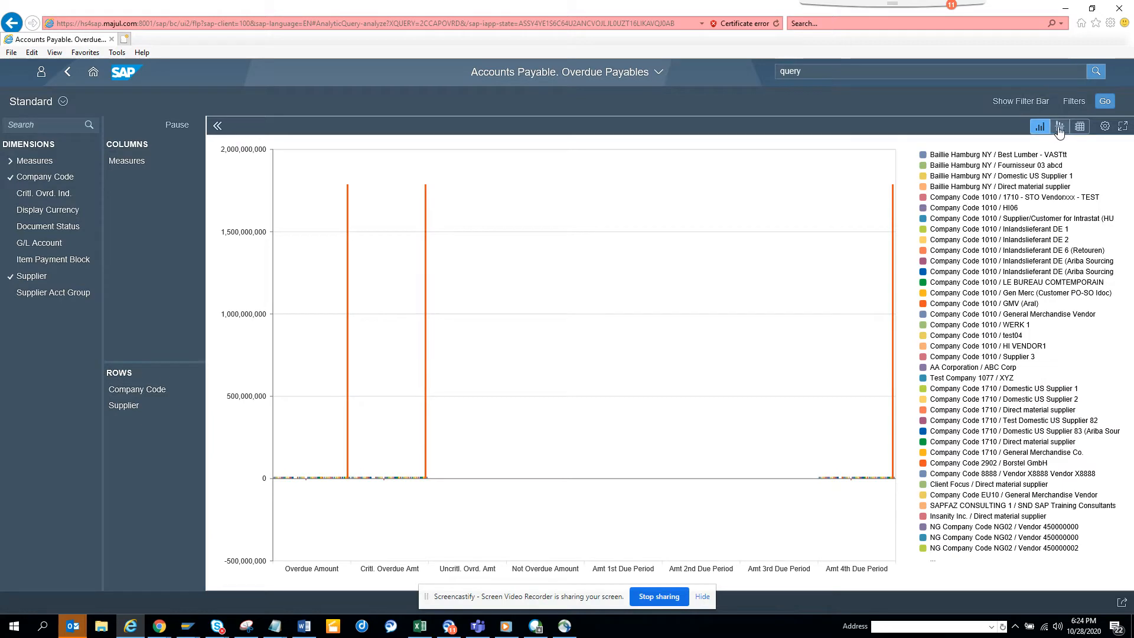
pyautogui.click(1060, 127)
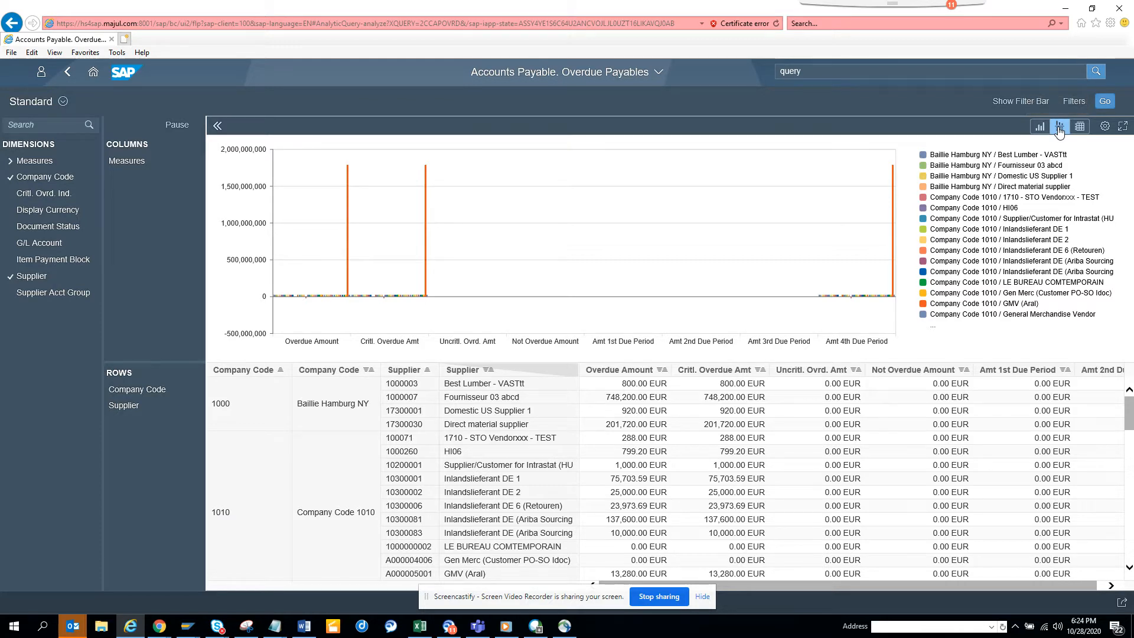
# - Show all totals in the overdue payables table, positioned above the line items
pyautogui.click(1105, 125)
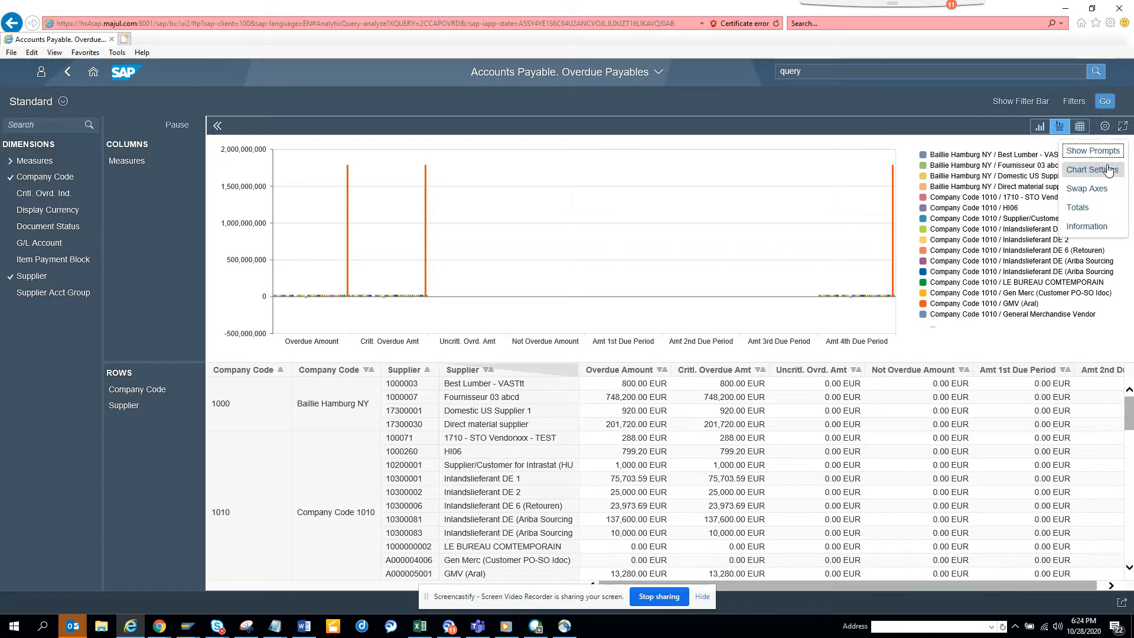
pyautogui.click(1094, 206)
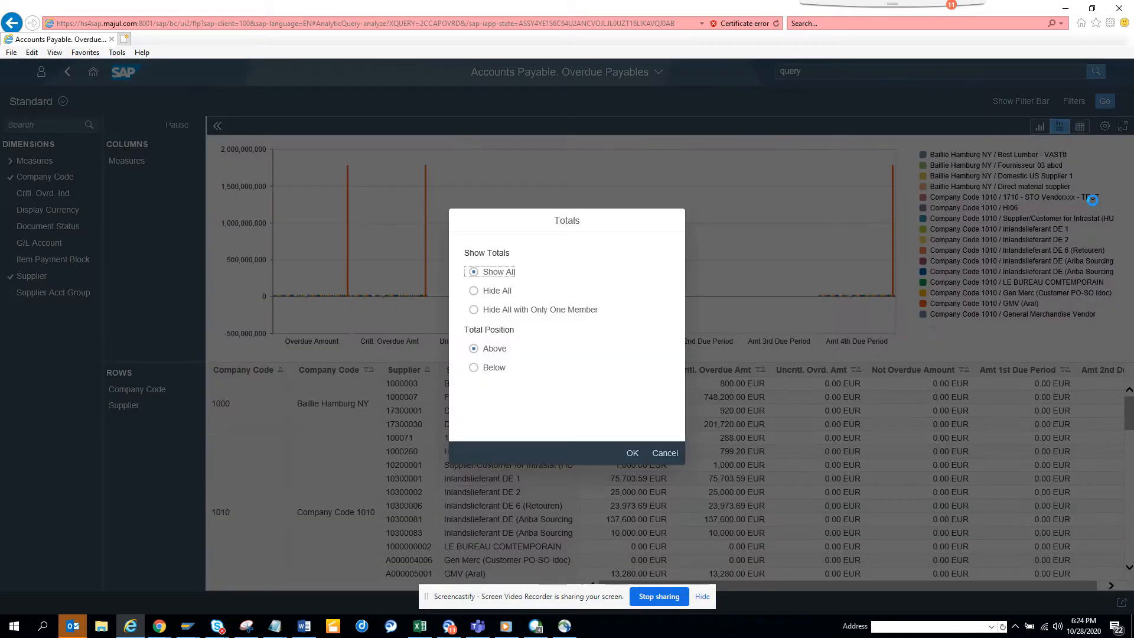
pyautogui.click(637, 456)
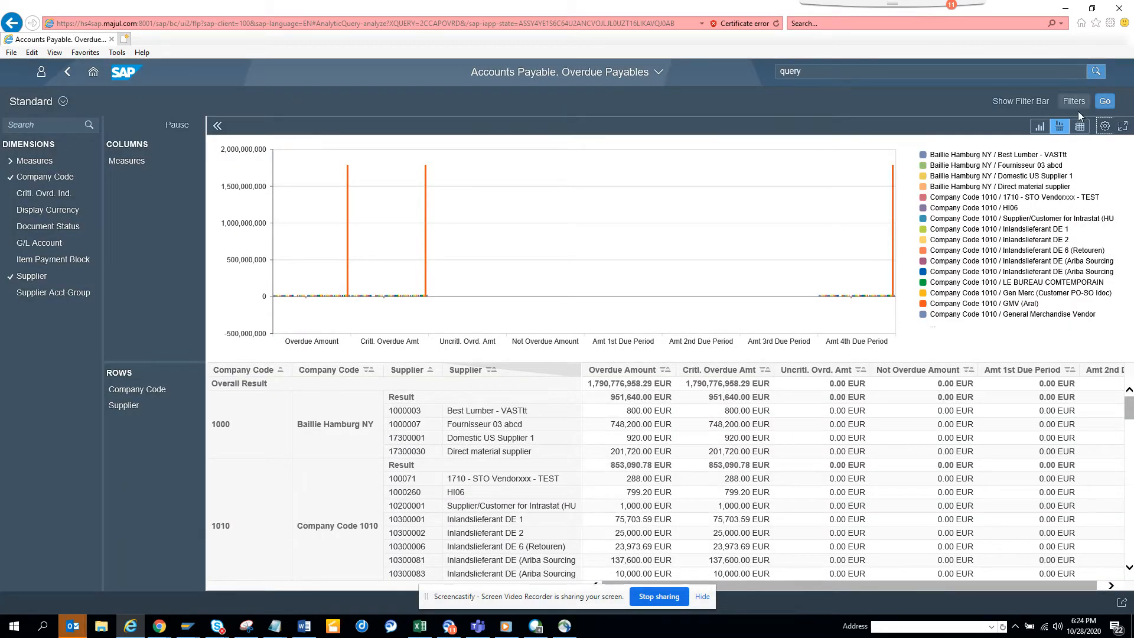
# - Review the overdue payables query's information and its export and sharing options
pyautogui.click(1107, 130)
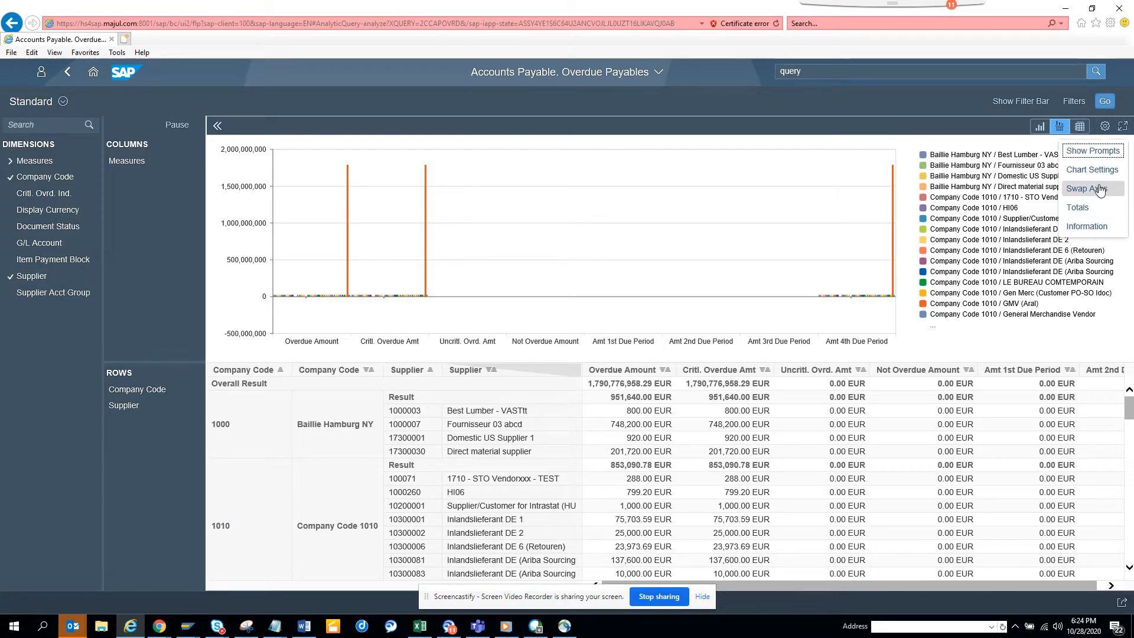
pyautogui.click(1090, 227)
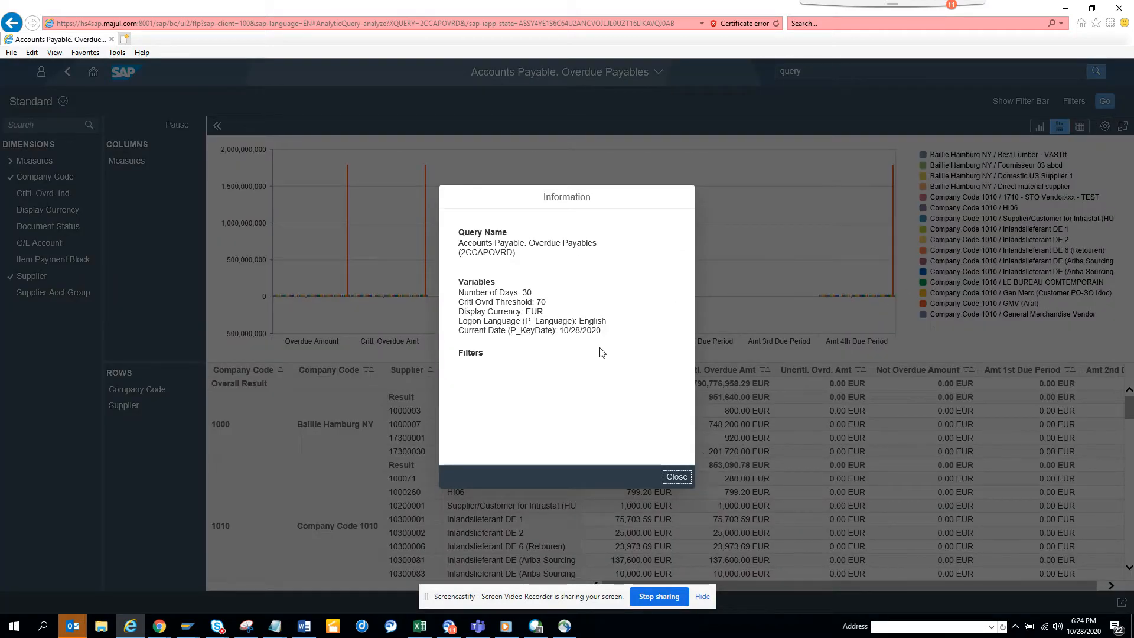
pyautogui.click(676, 477)
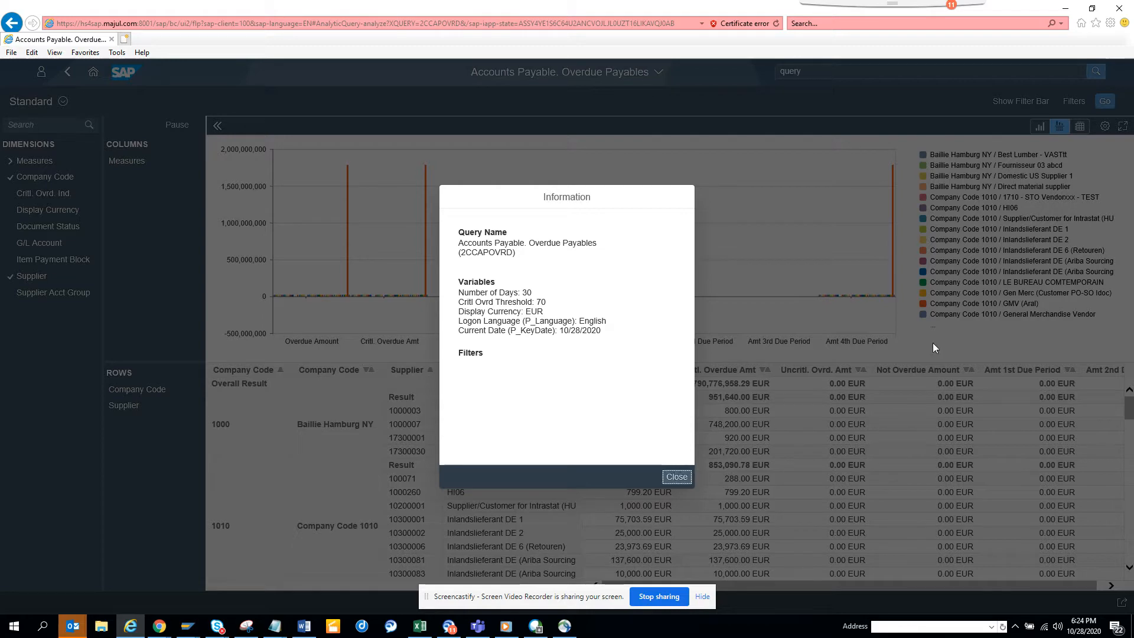
pyautogui.click(1122, 601)
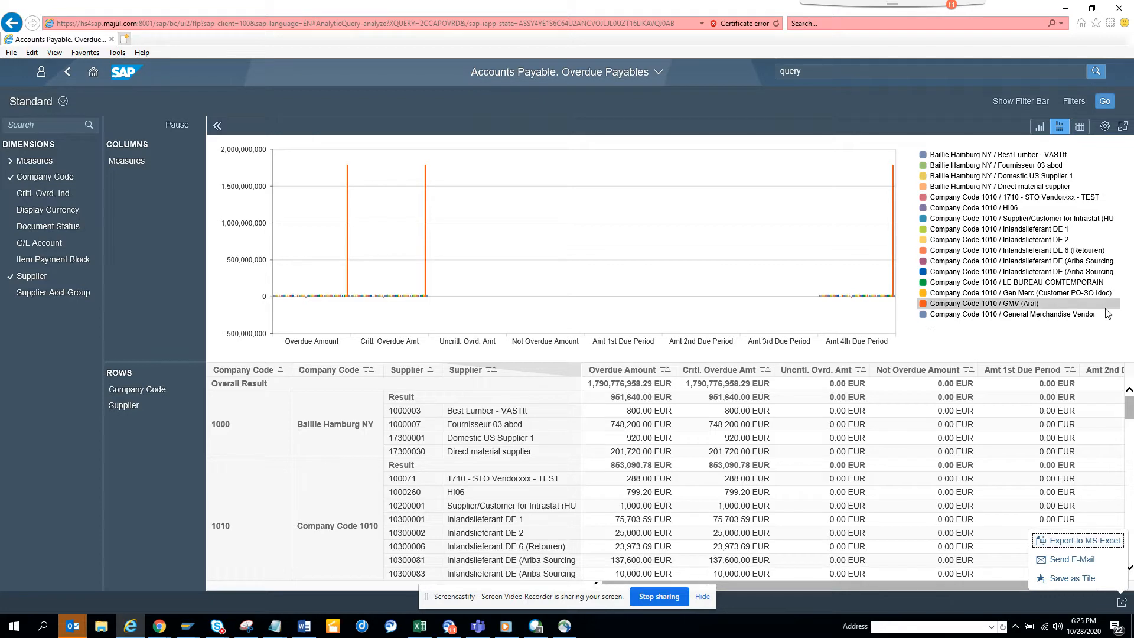
# - Display the overdue payables as a table only and filter them to company code 1710
pyautogui.click(1044, 134)
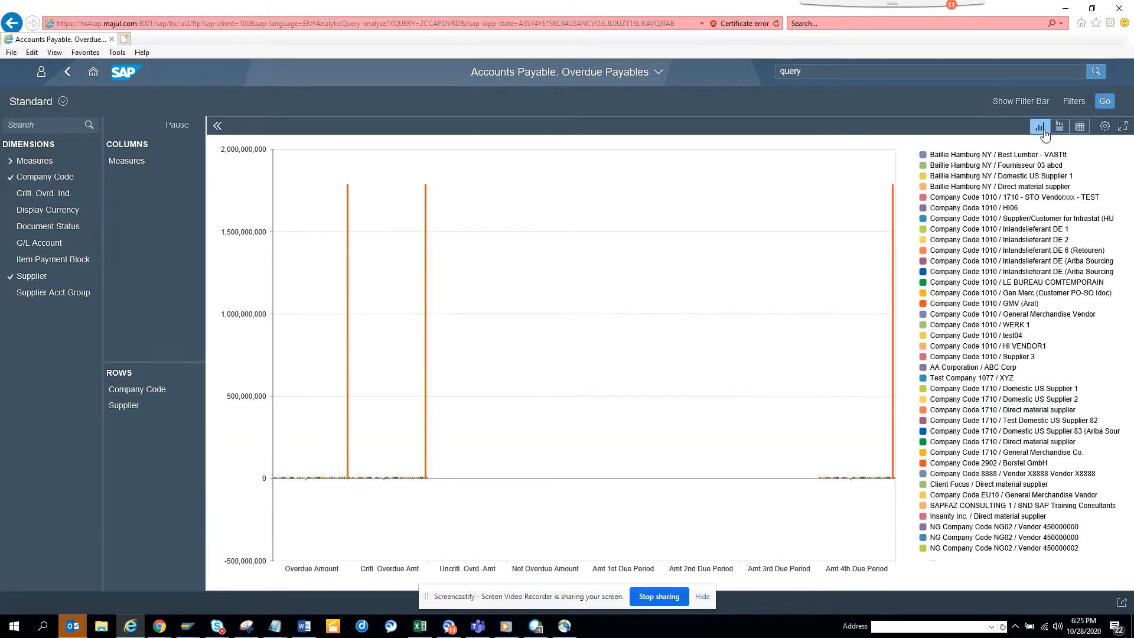
pyautogui.click(1079, 127)
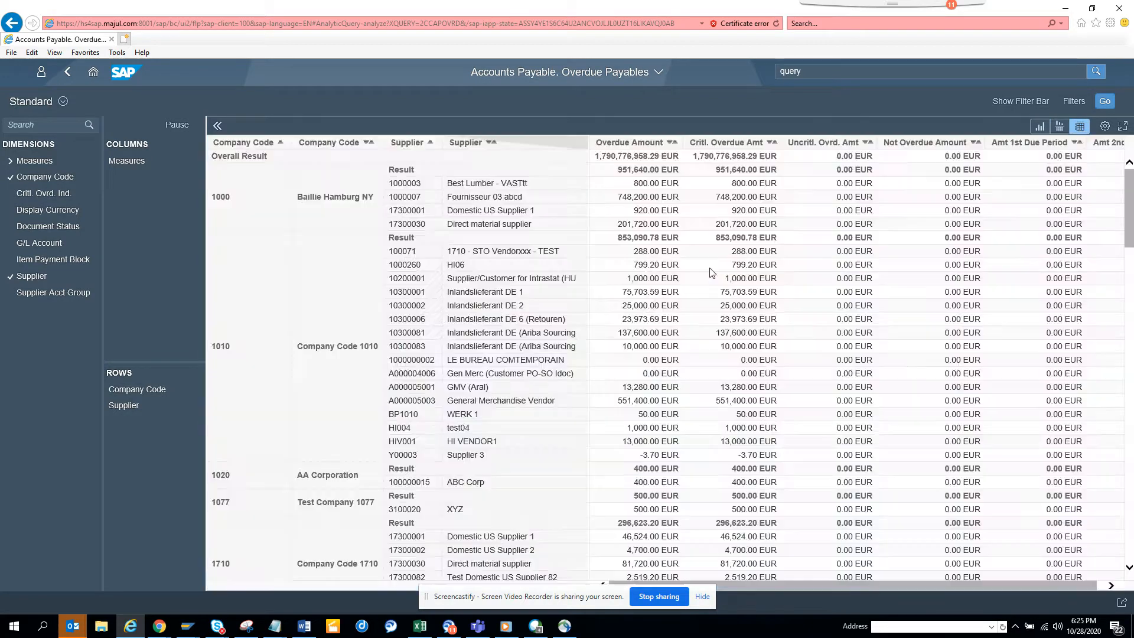
pyautogui.click(1071, 103)
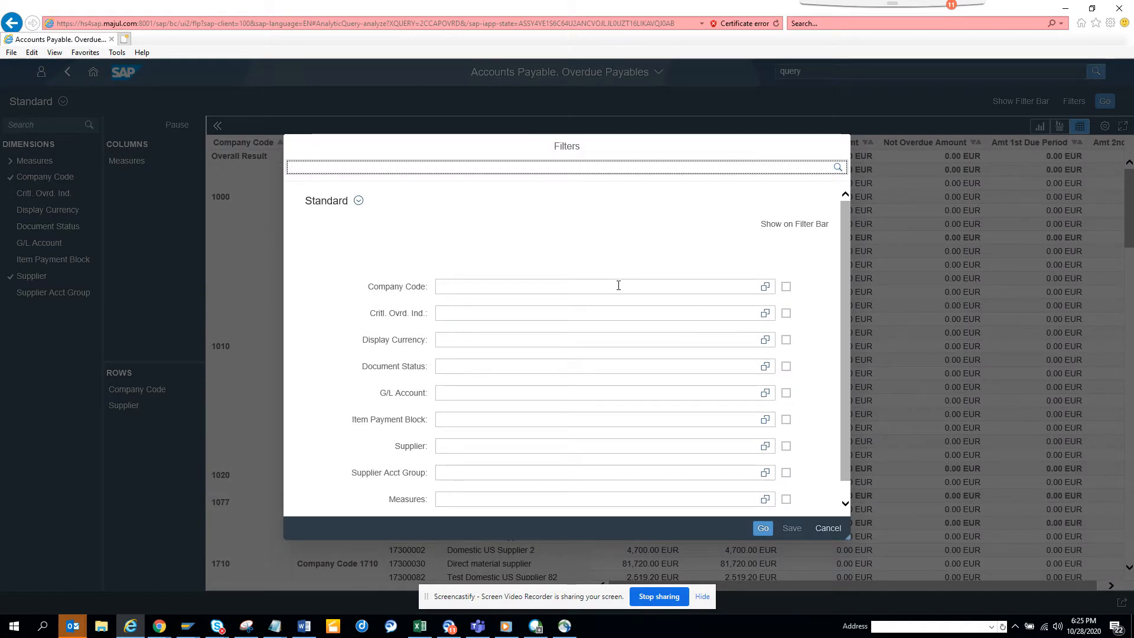
pyautogui.click(614, 289)
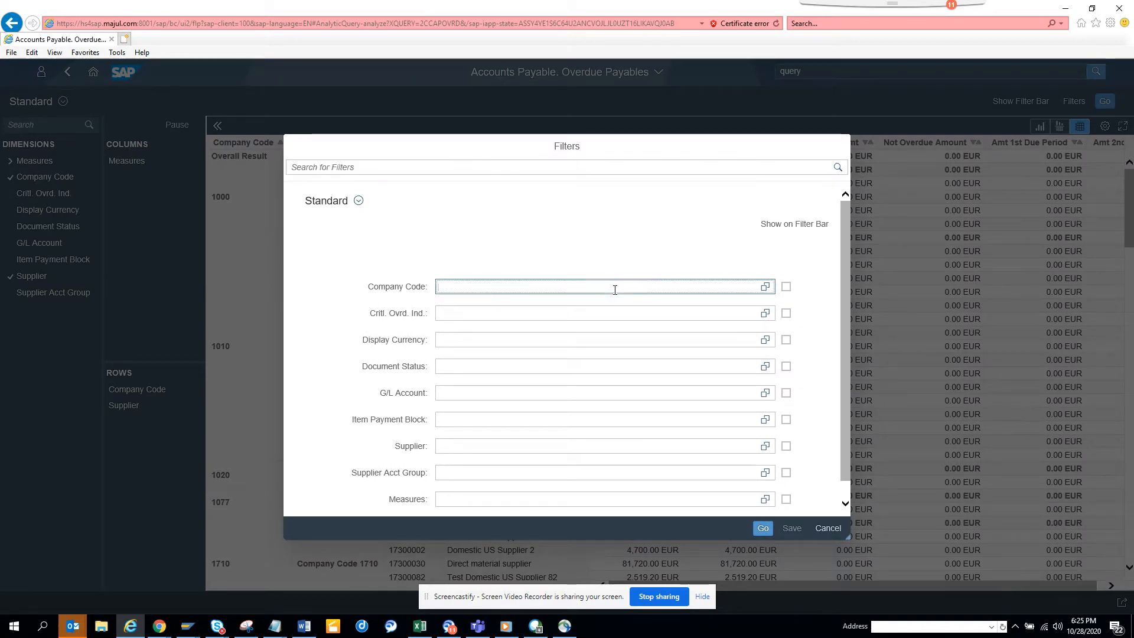
pyautogui.write('100')
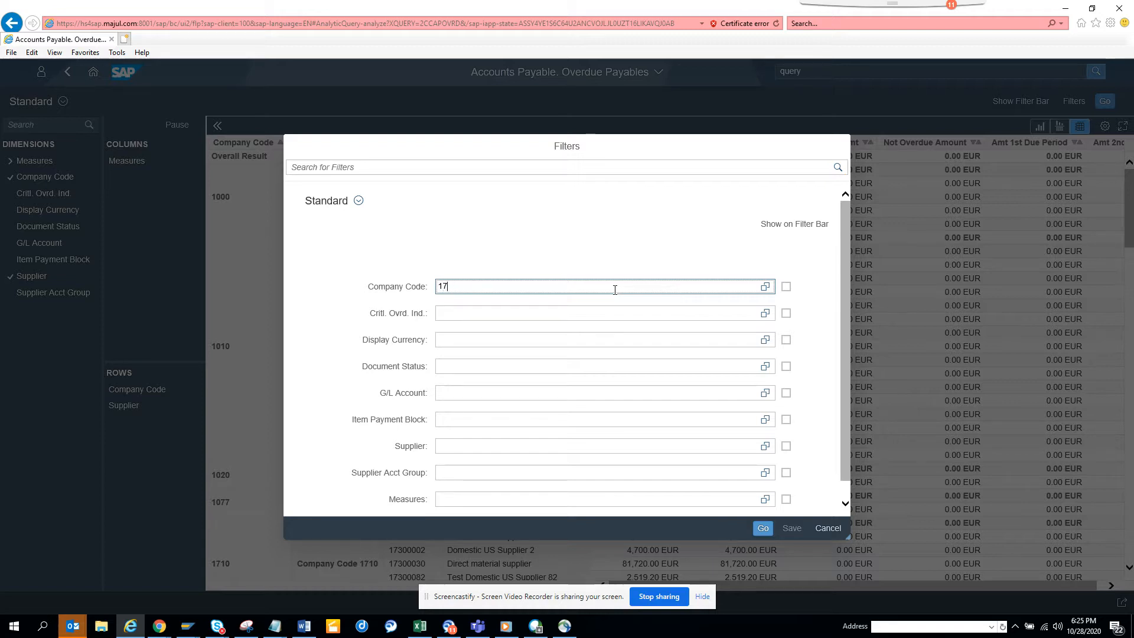
pyautogui.write('0')
pyautogui.press('Return')
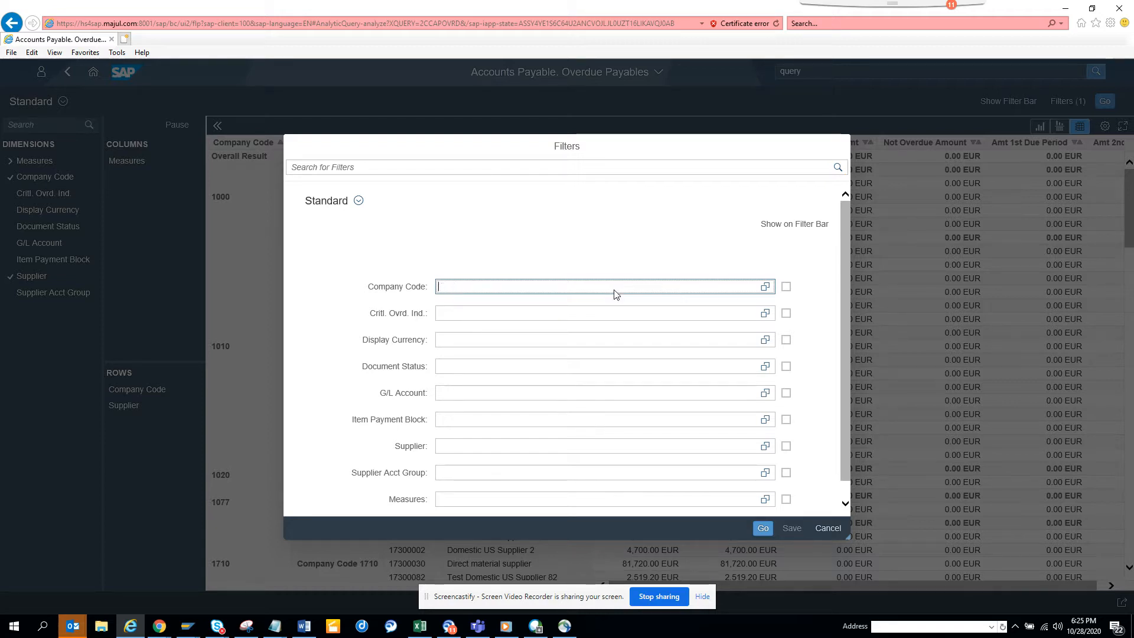
pyautogui.click(763, 529)
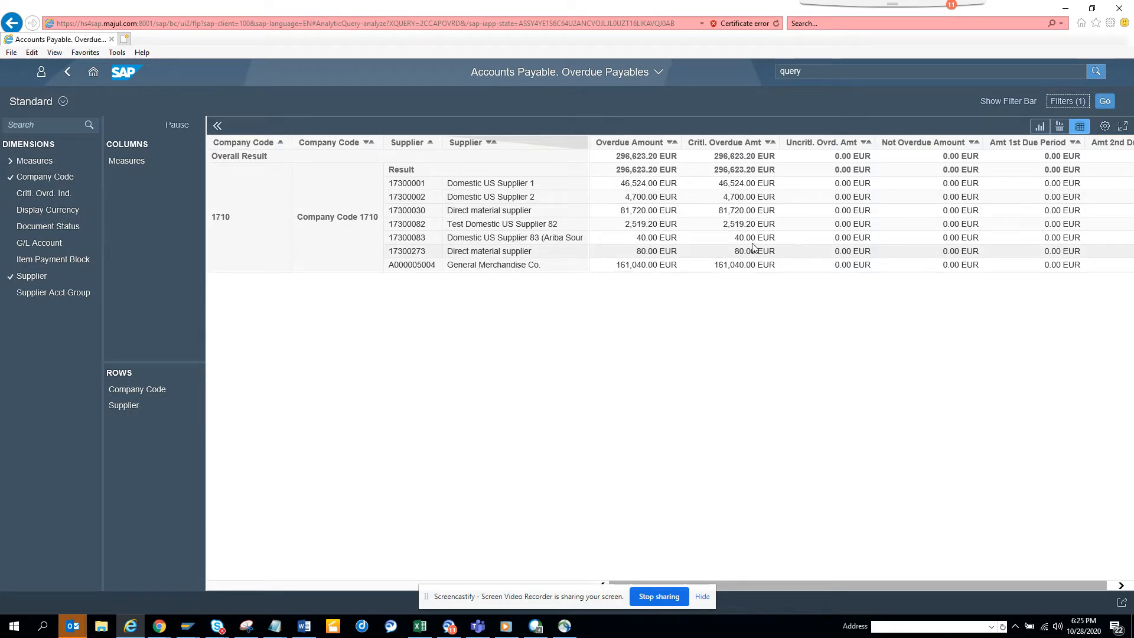
# - Show the filter bar and review the available filter fields and variants, cancelling the filter dialog
pyautogui.click(1029, 104)
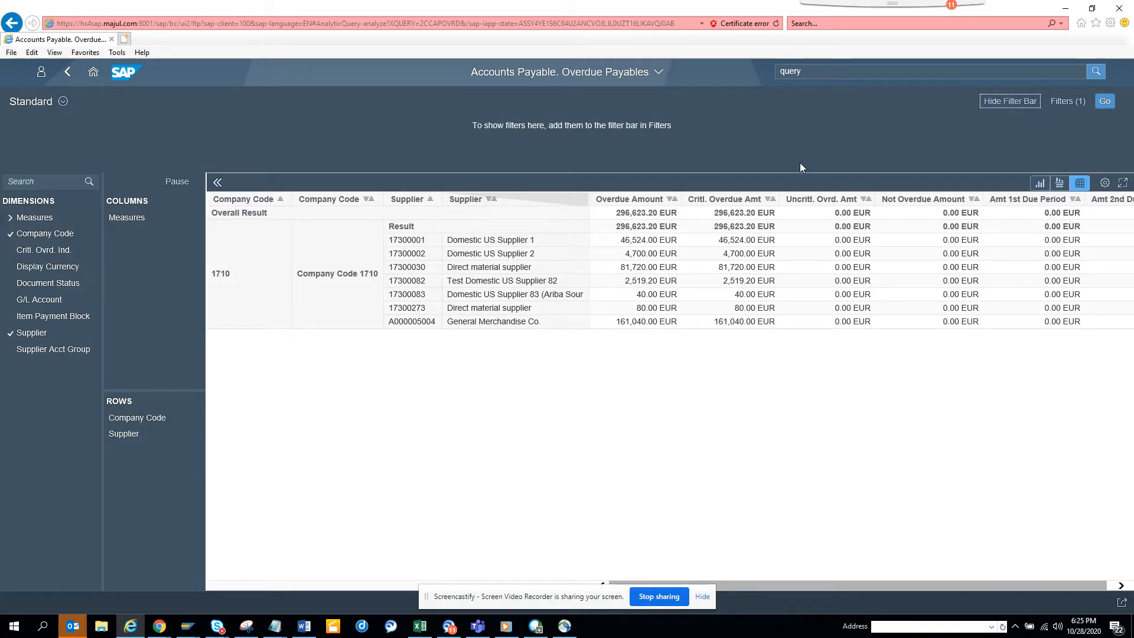
pyautogui.click(1078, 103)
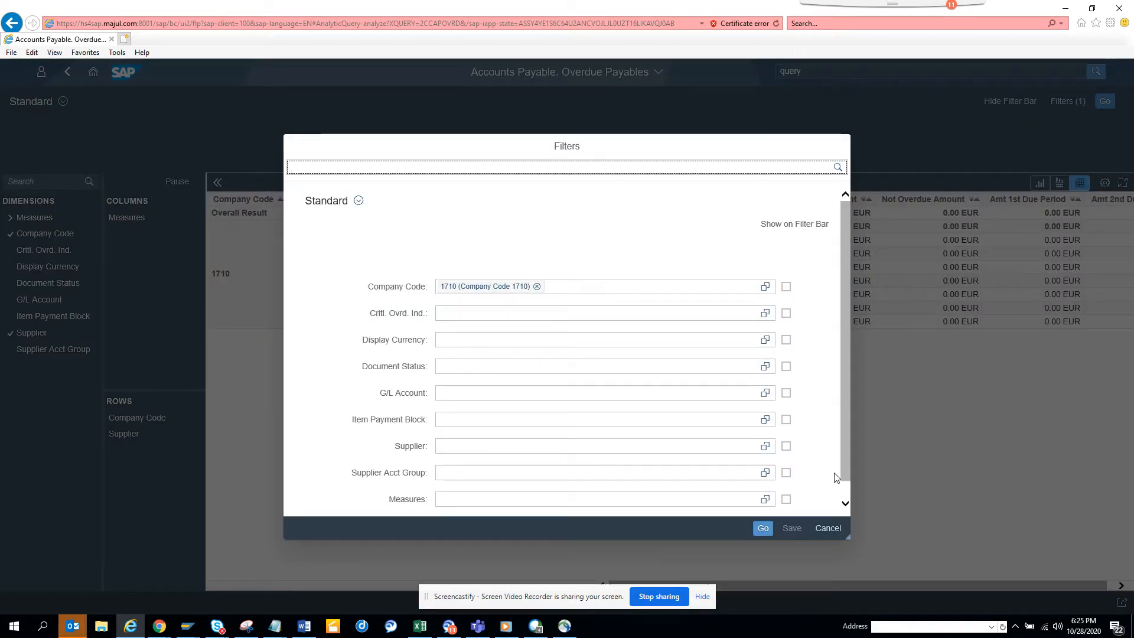
pyautogui.click(358, 201)
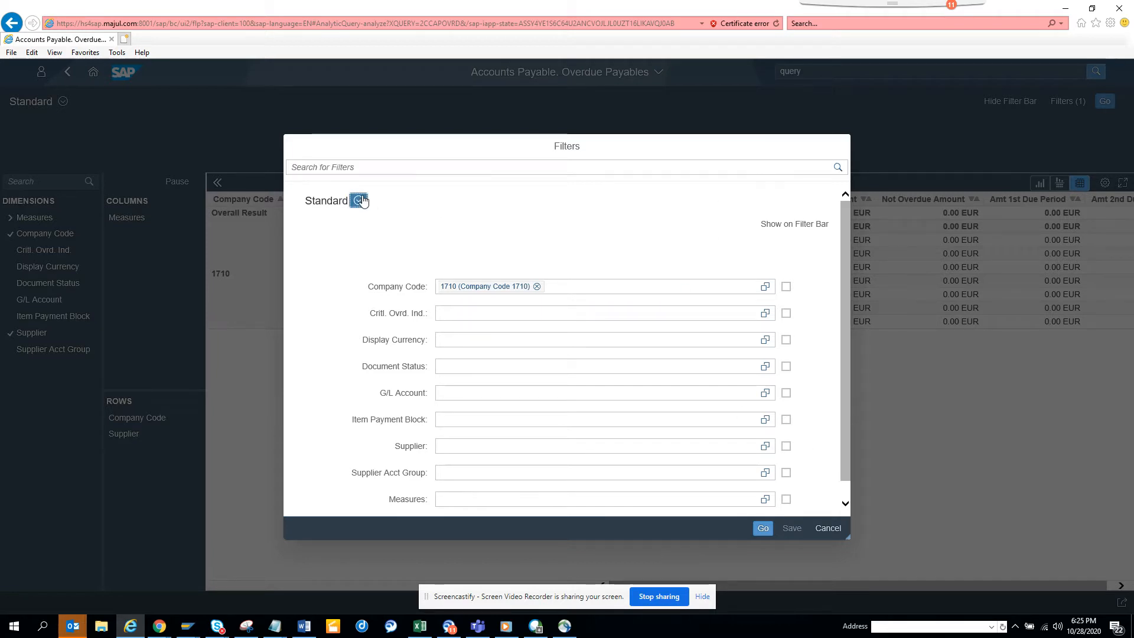
pyautogui.click(582, 232)
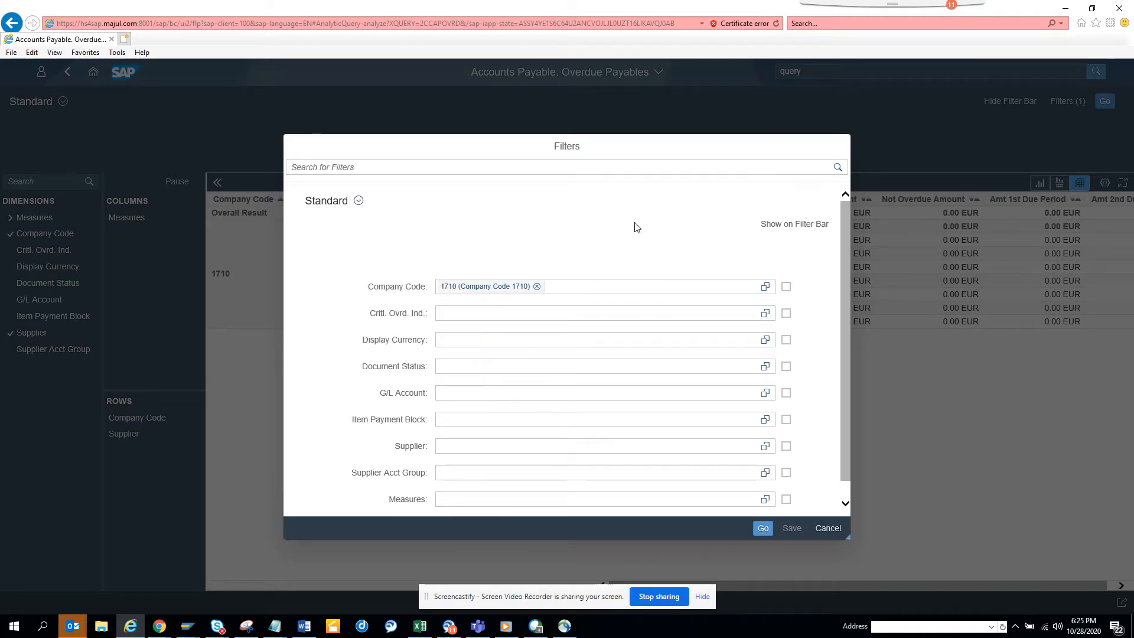
pyautogui.click(828, 528)
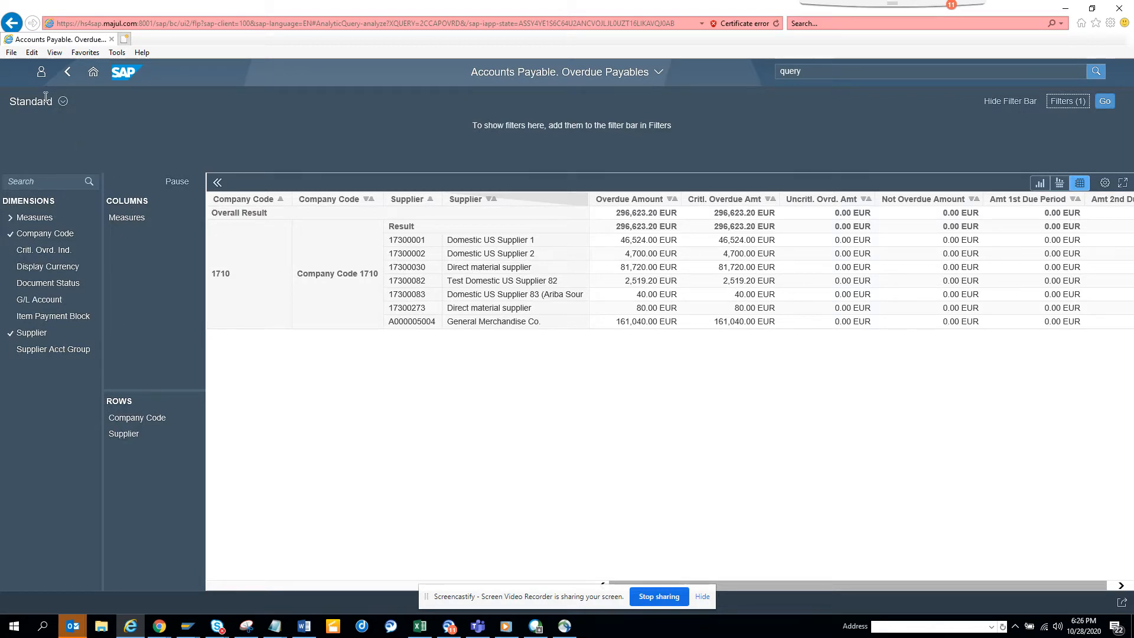
# - Return to the query list, open C_APMANUALPAYMENTS for analysis and display it as combined chart and table
pyautogui.click(68, 72)
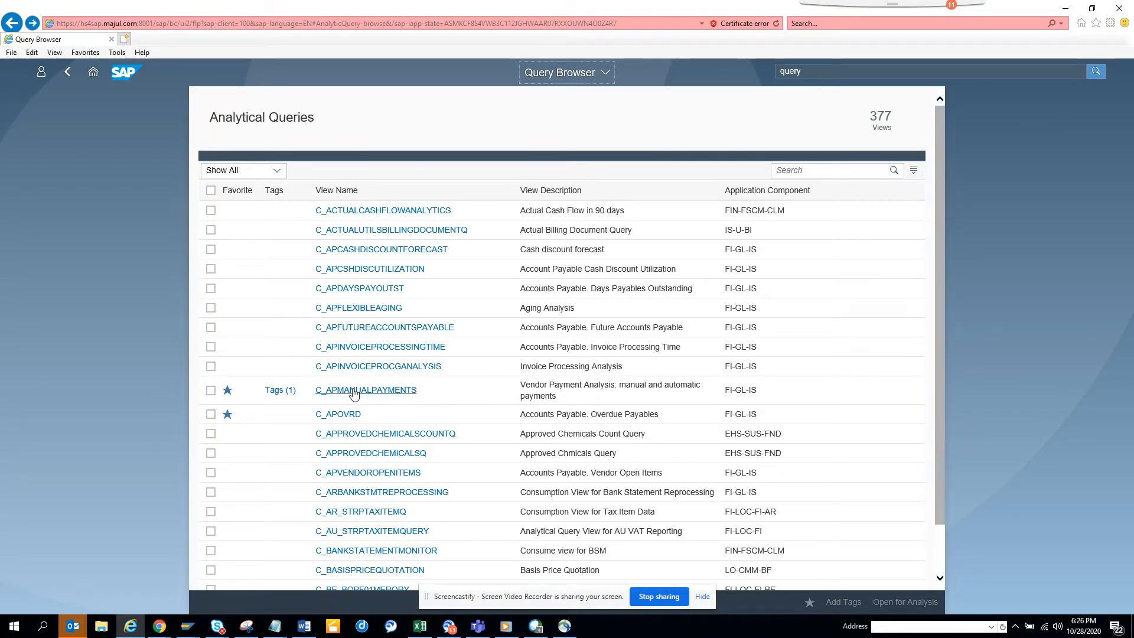
pyautogui.click(211, 390)
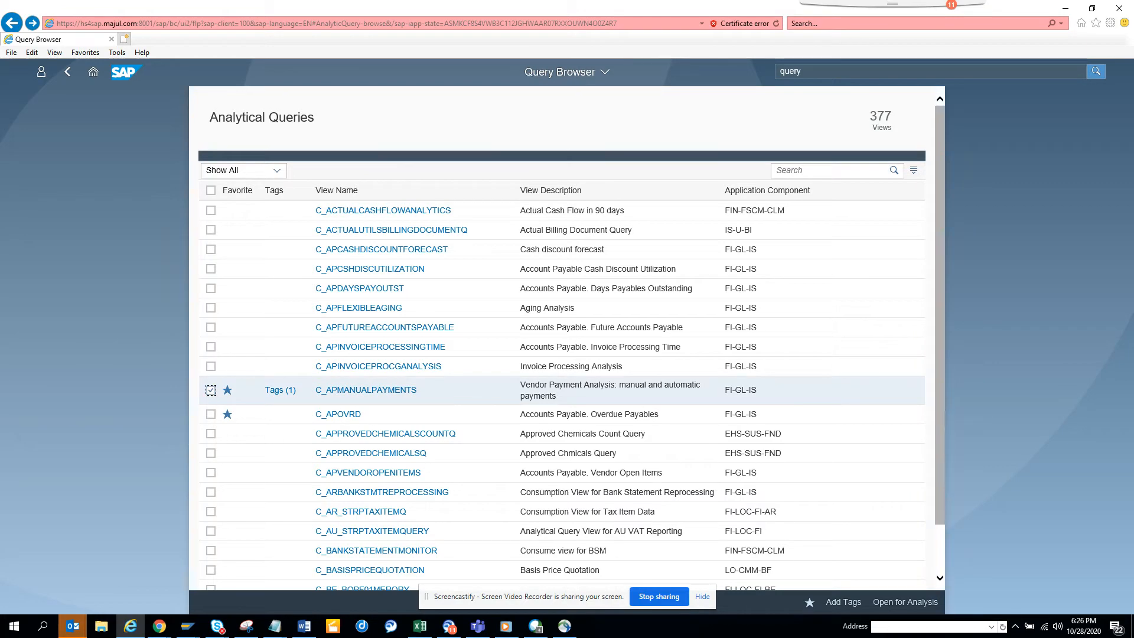
pyautogui.click(925, 607)
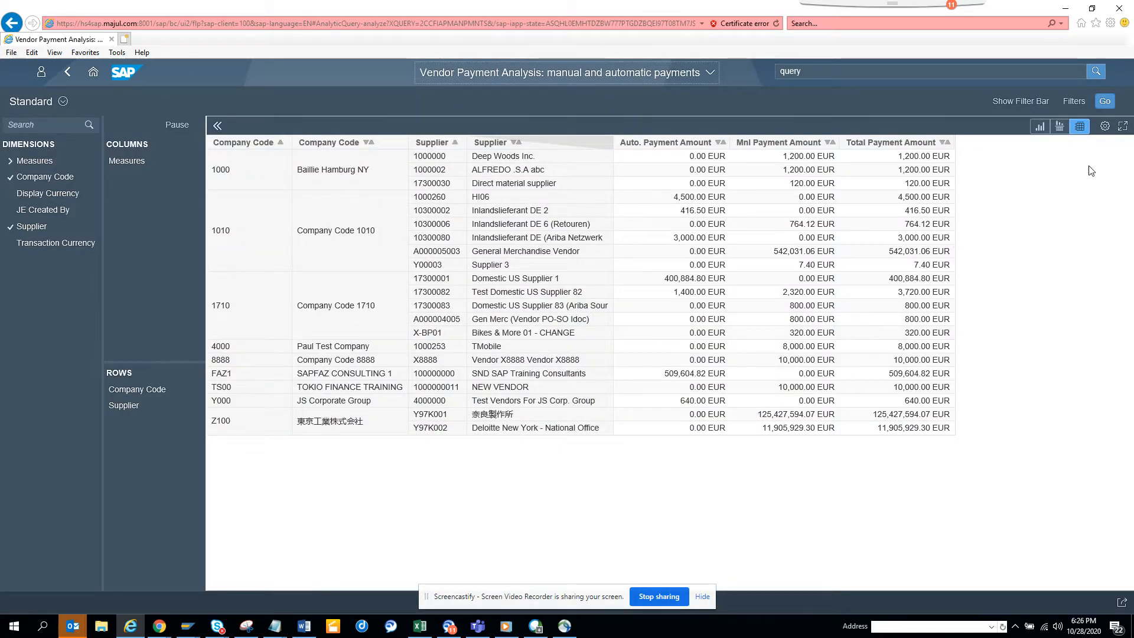
pyautogui.click(1059, 131)
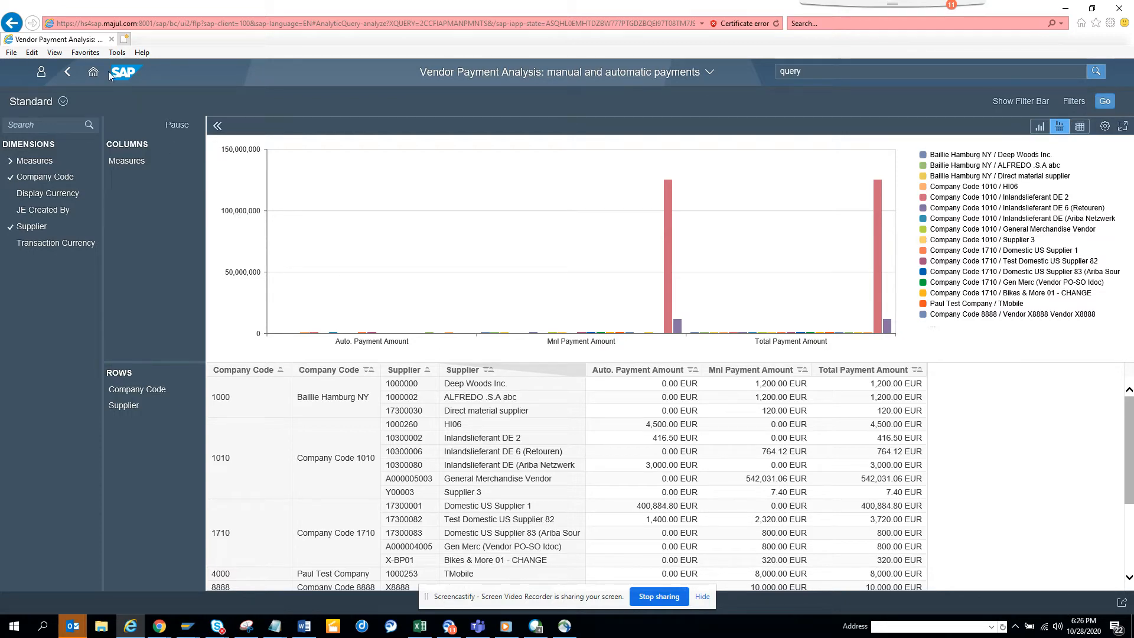
# - Return to the analytical queries list and browse further down the available views
pyautogui.click(69, 74)
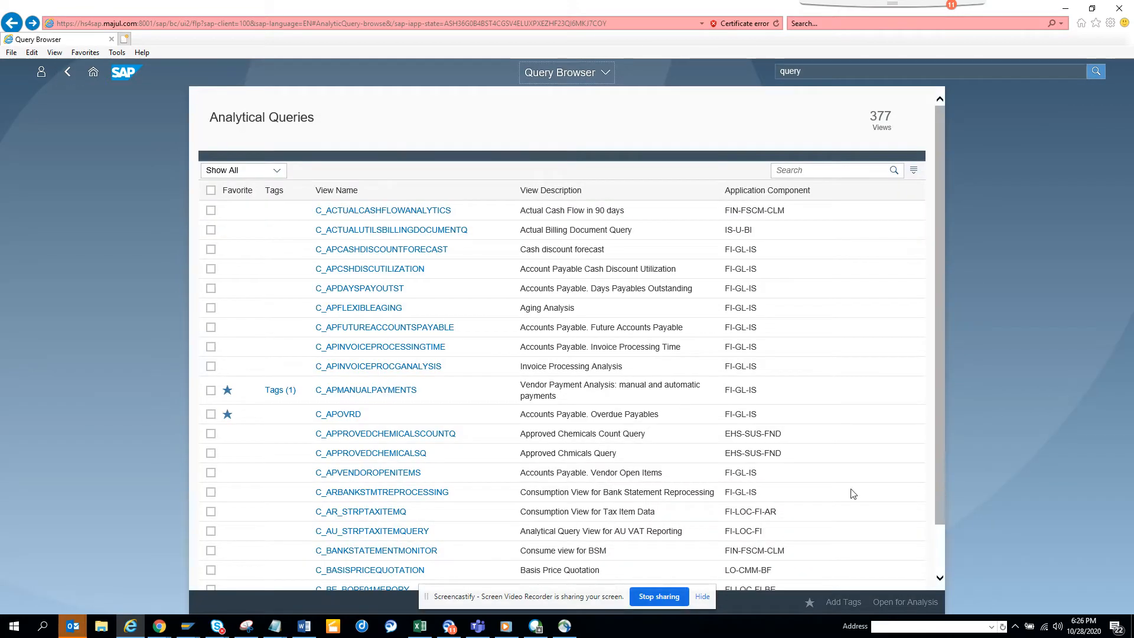
pyautogui.click(883, 439)
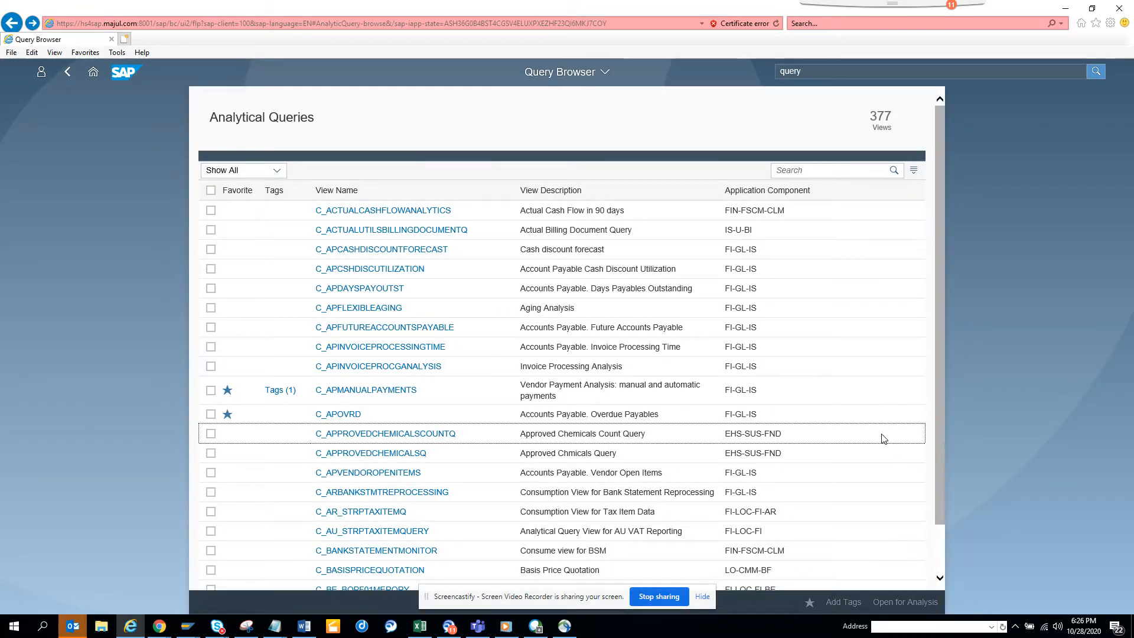
pyautogui.press('pagedown')
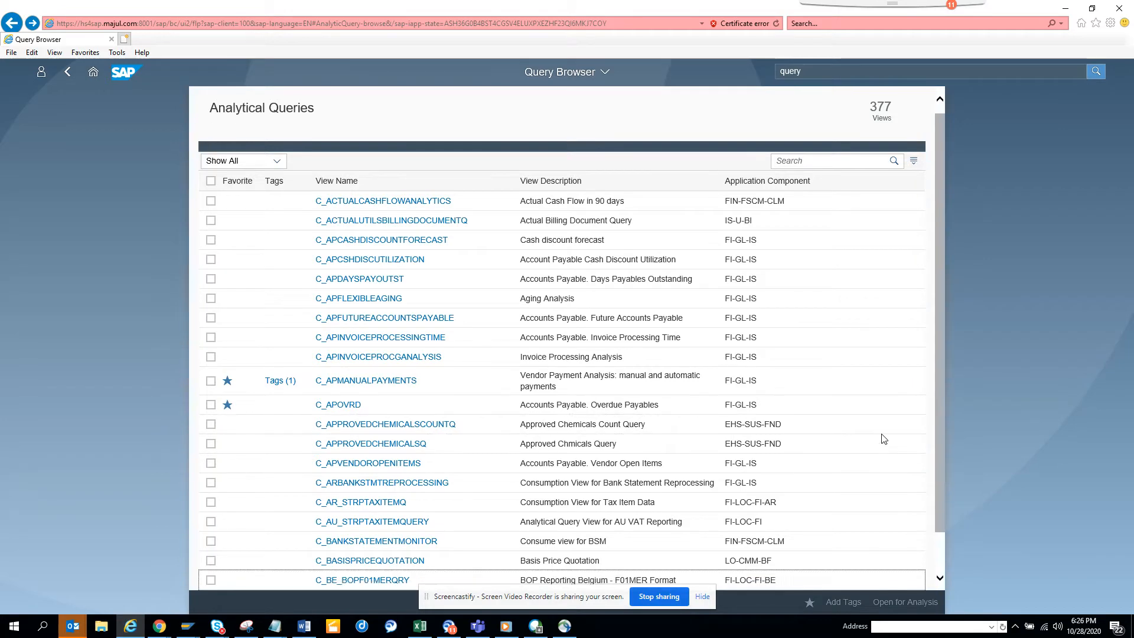
# - Find the material basic data view C_DM_MATLBASICDATA in the analytical queries list and open it for analysis
pyautogui.press('pagedown')
pyautogui.press('pagedown')
pyautogui.press('pagedown')
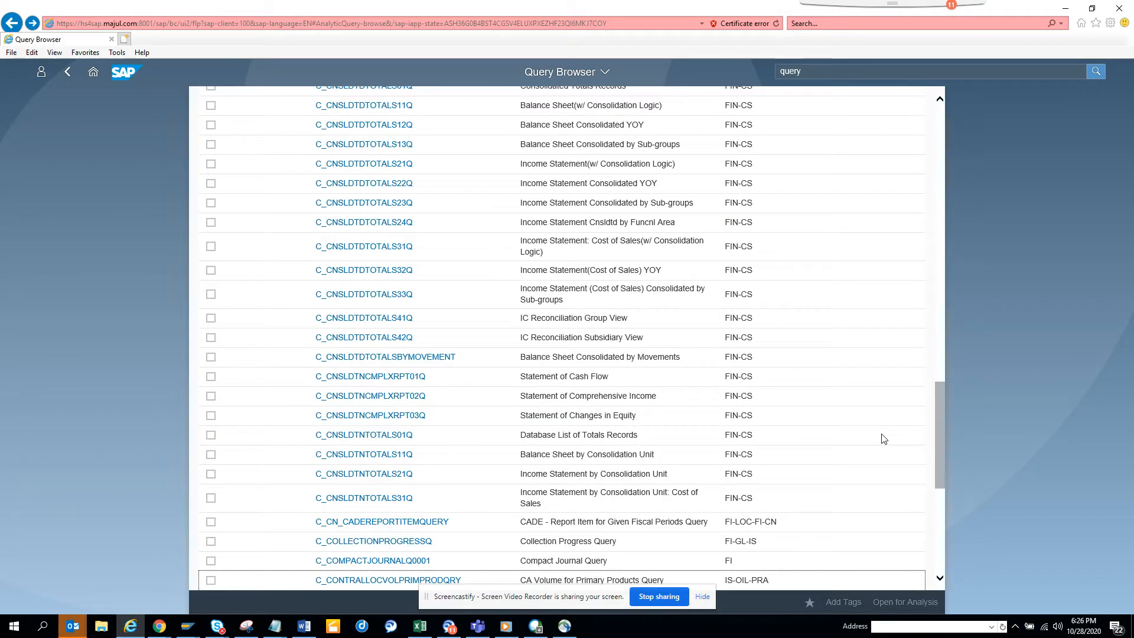
pyautogui.press('pagedown')
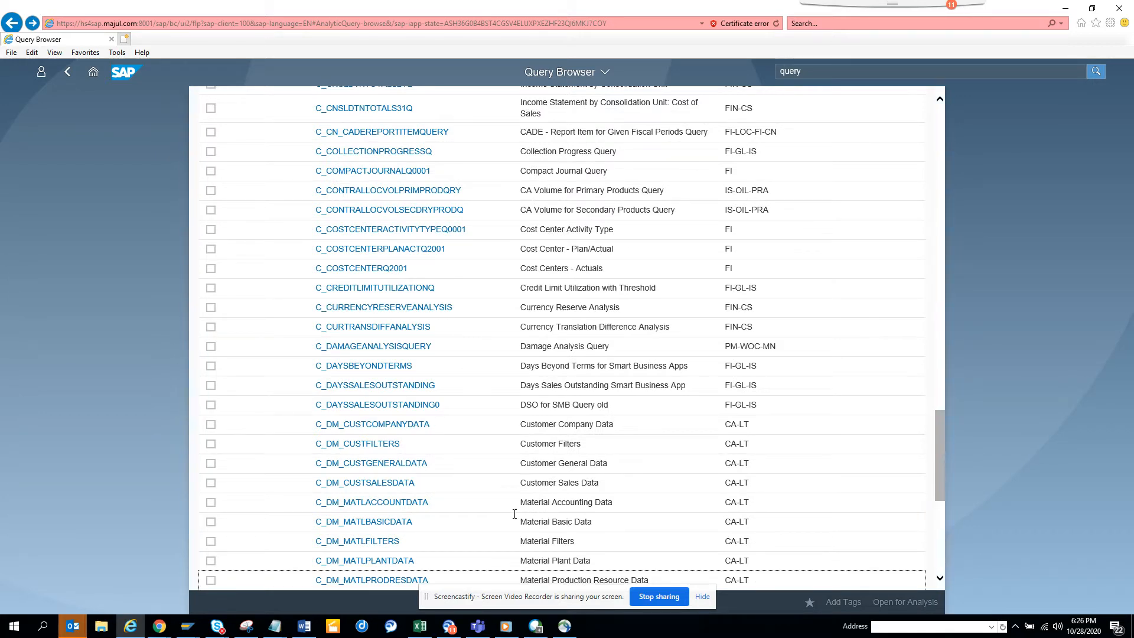
pyautogui.click(211, 523)
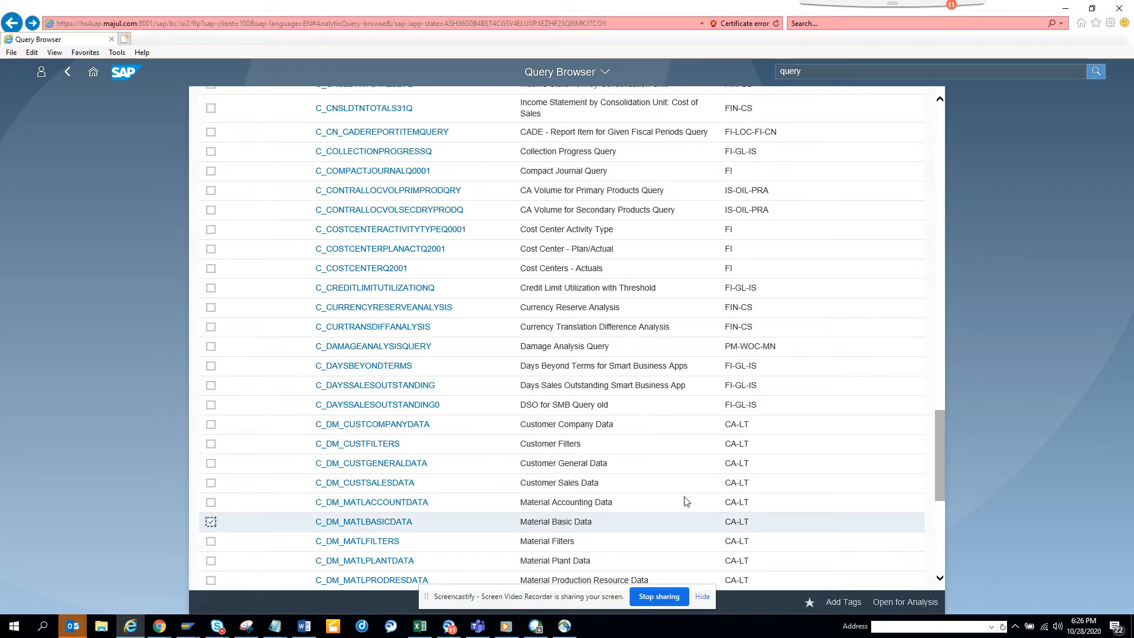
pyautogui.click(905, 602)
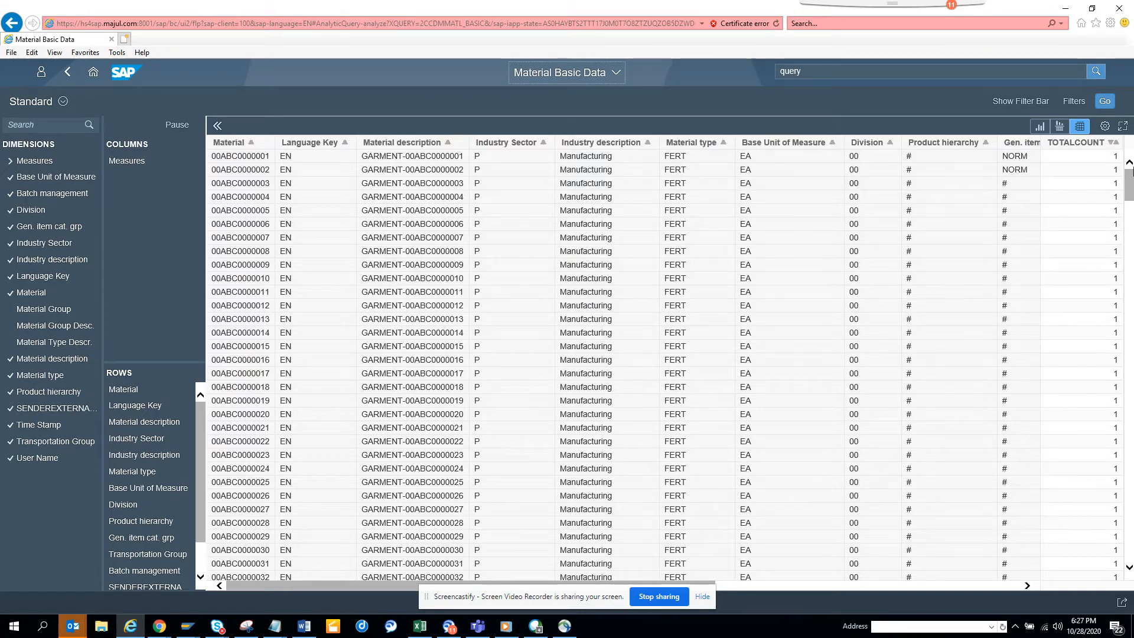
# - Review the available filter fields of the material basic data without applying any, and switch the display to chart only
pyautogui.click(1075, 101)
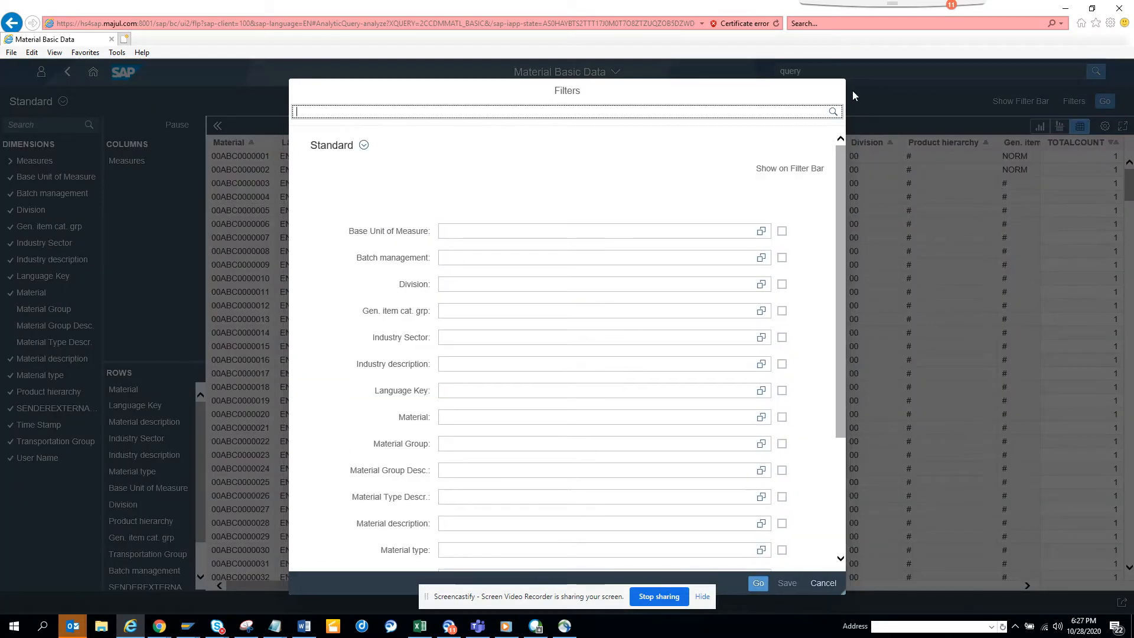
pyautogui.click(824, 583)
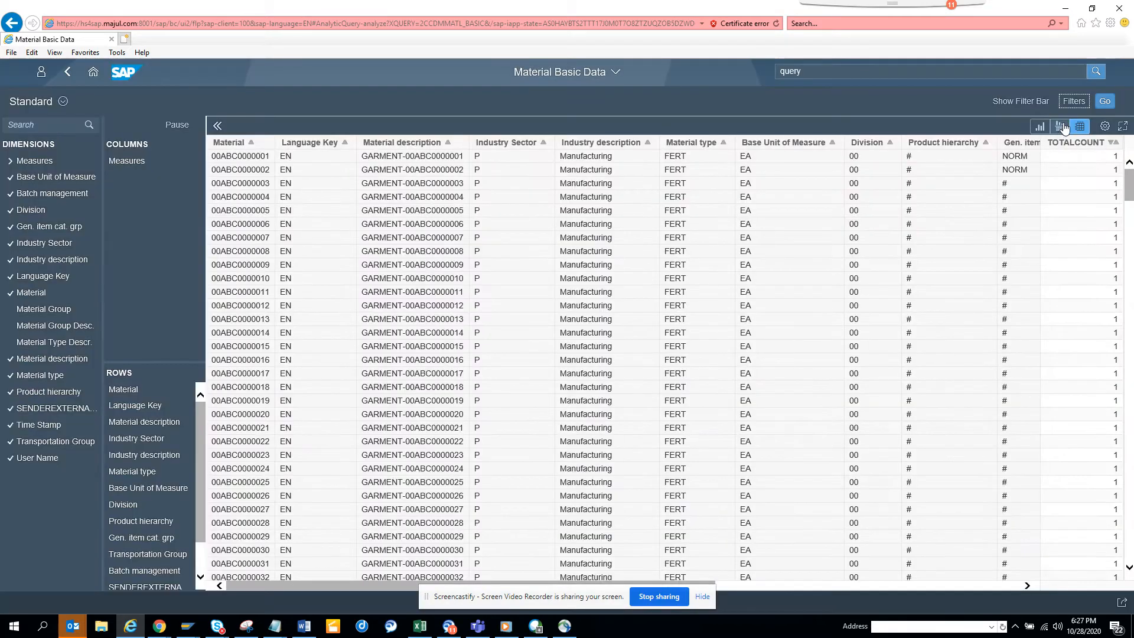
pyautogui.click(1059, 126)
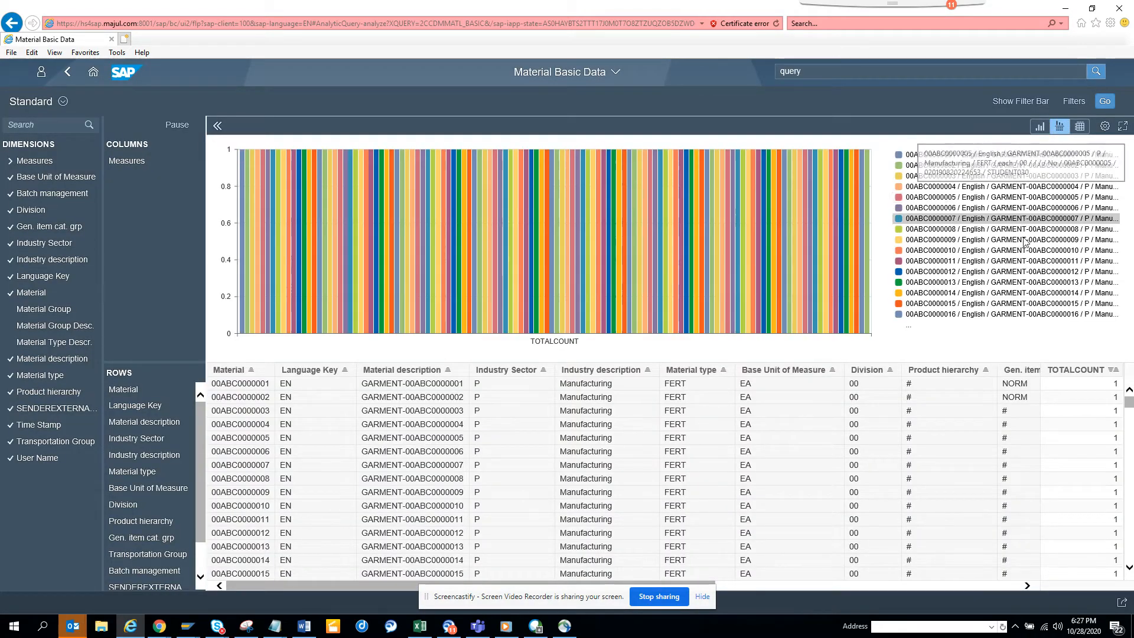
pyautogui.click(1039, 126)
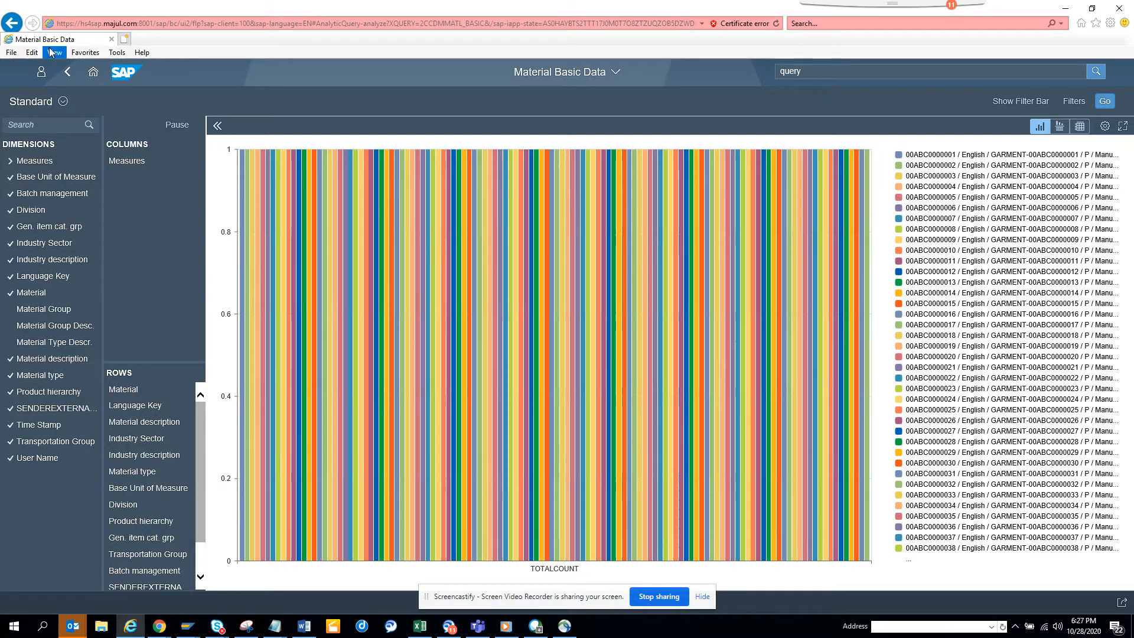
# - Return to the query list and try to open the cost center plan/actual view C_COSTCENTERPLANACTQ2001 for analysis
pyautogui.click(66, 72)
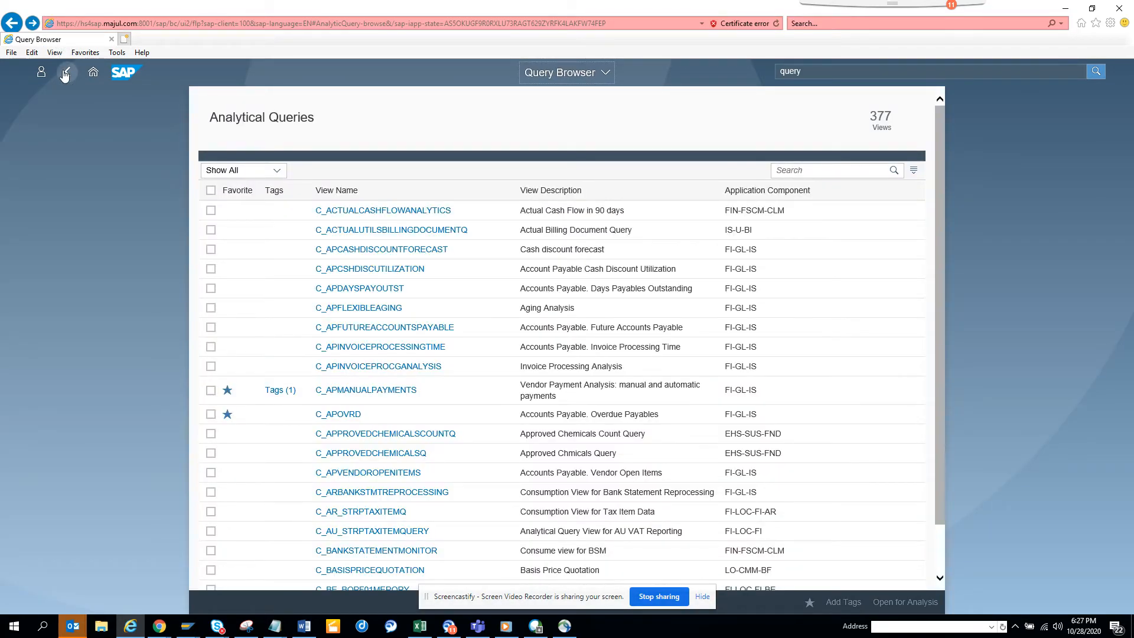
pyautogui.click(912, 478)
pyautogui.press('pagedown')
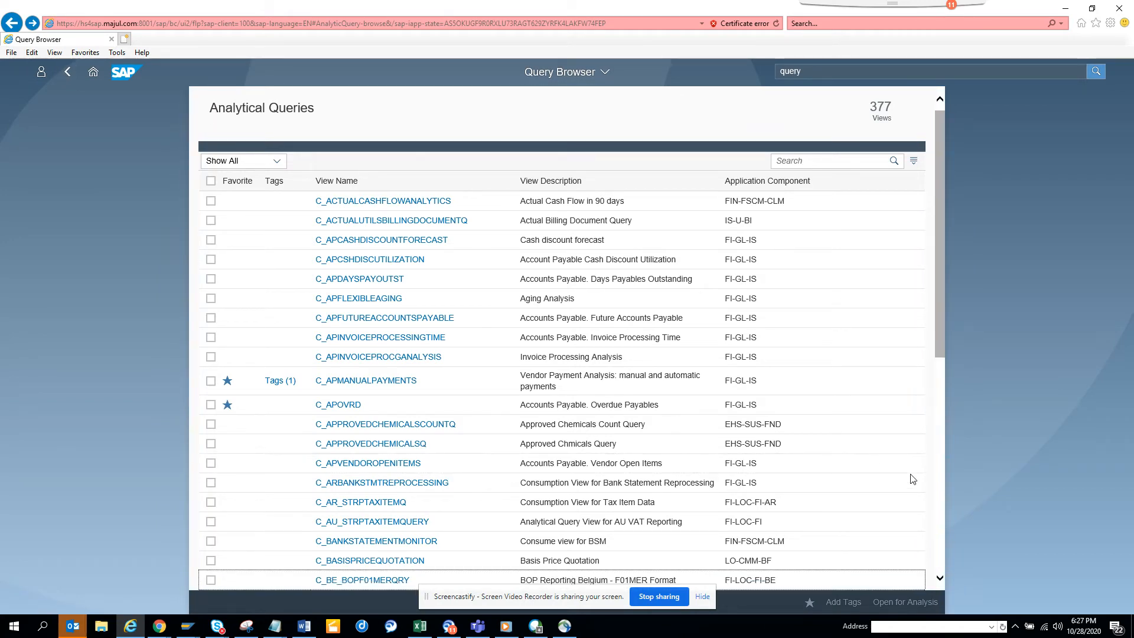
pyautogui.press('pagedown')
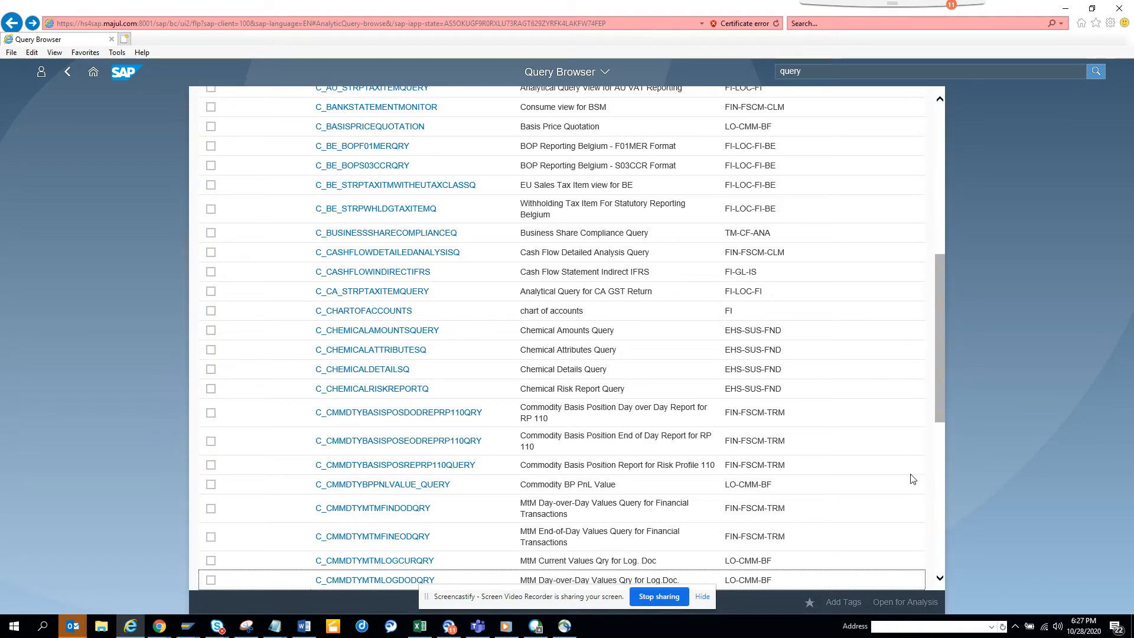
pyautogui.press('pagedown')
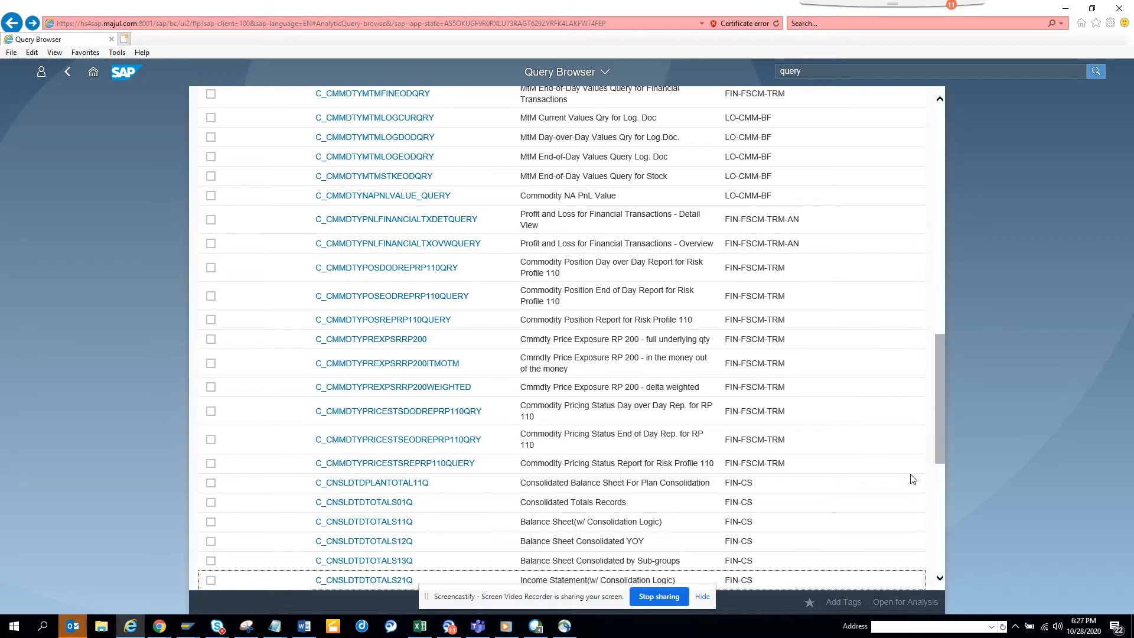
pyautogui.press('pagedown')
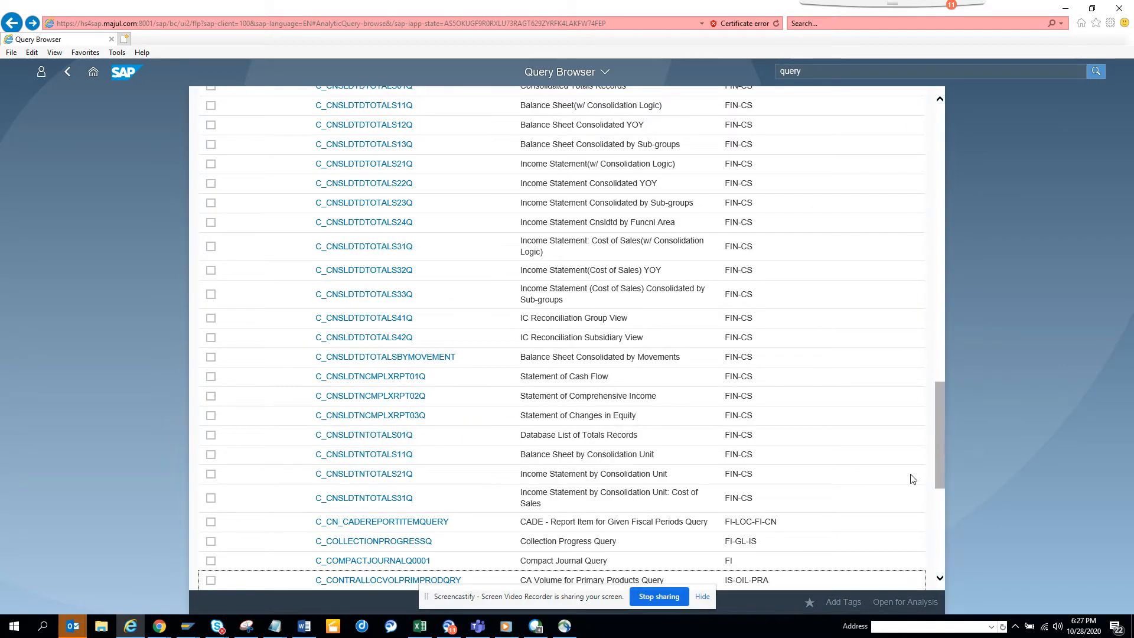
pyautogui.press('pagedown')
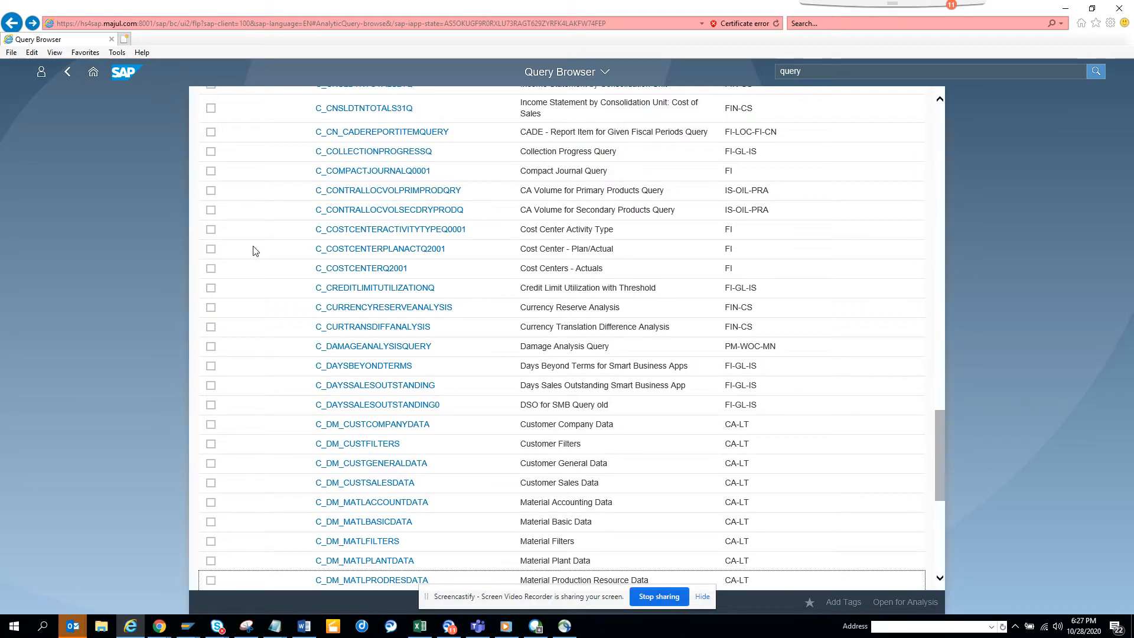
pyautogui.click(211, 249)
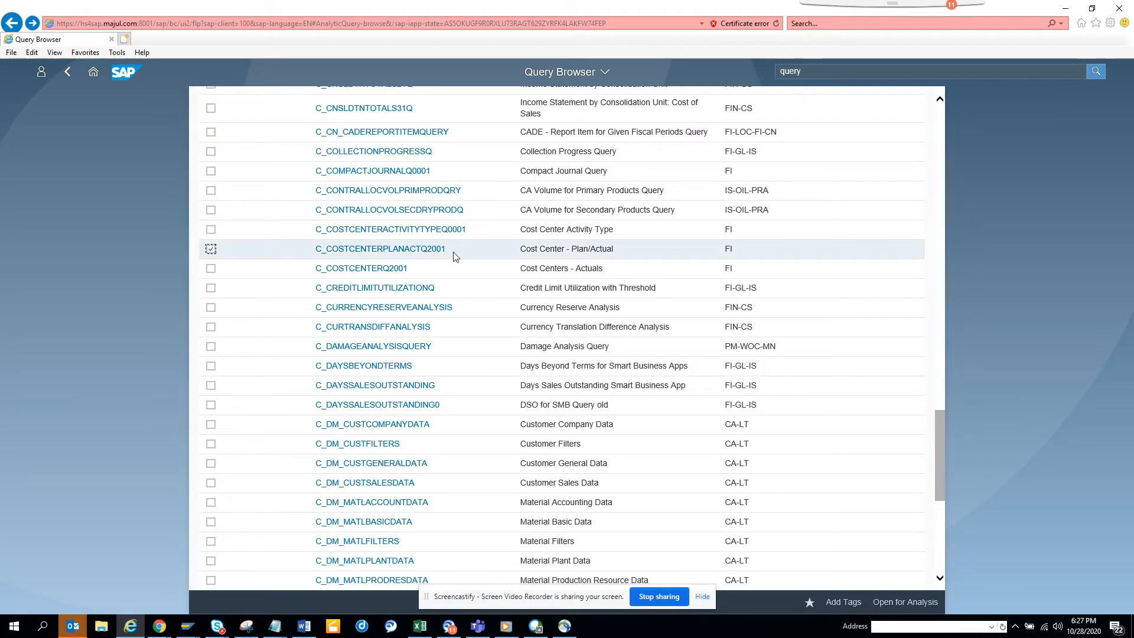
pyautogui.click(906, 604)
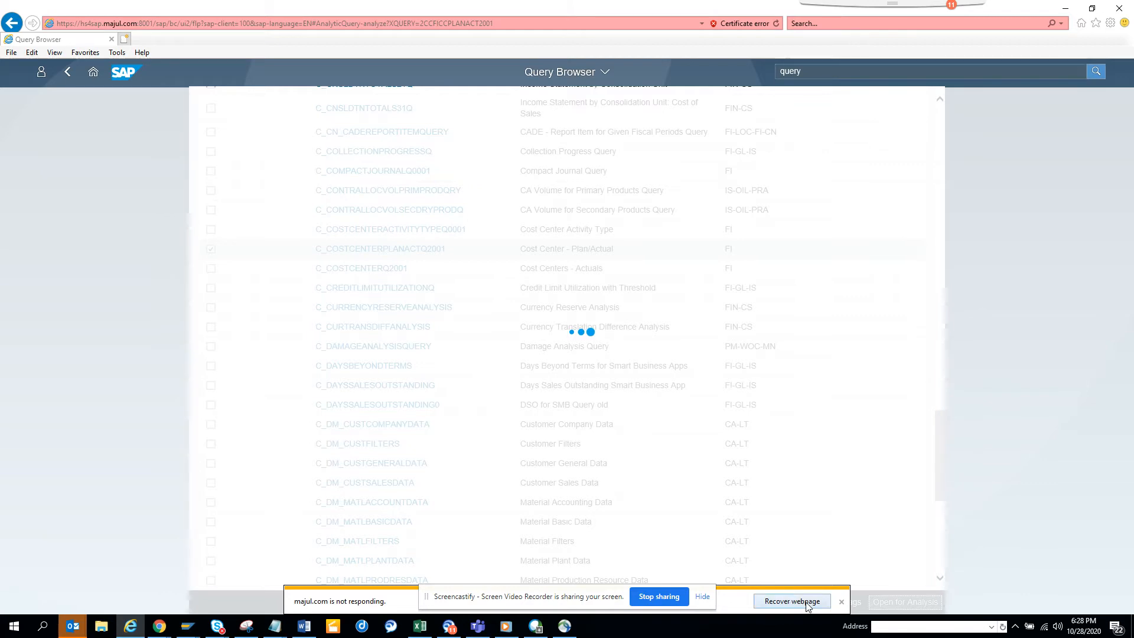
# - Recover the unresponsive webpage and continue to the site despite its security certificate warning
pyautogui.click(792, 602)
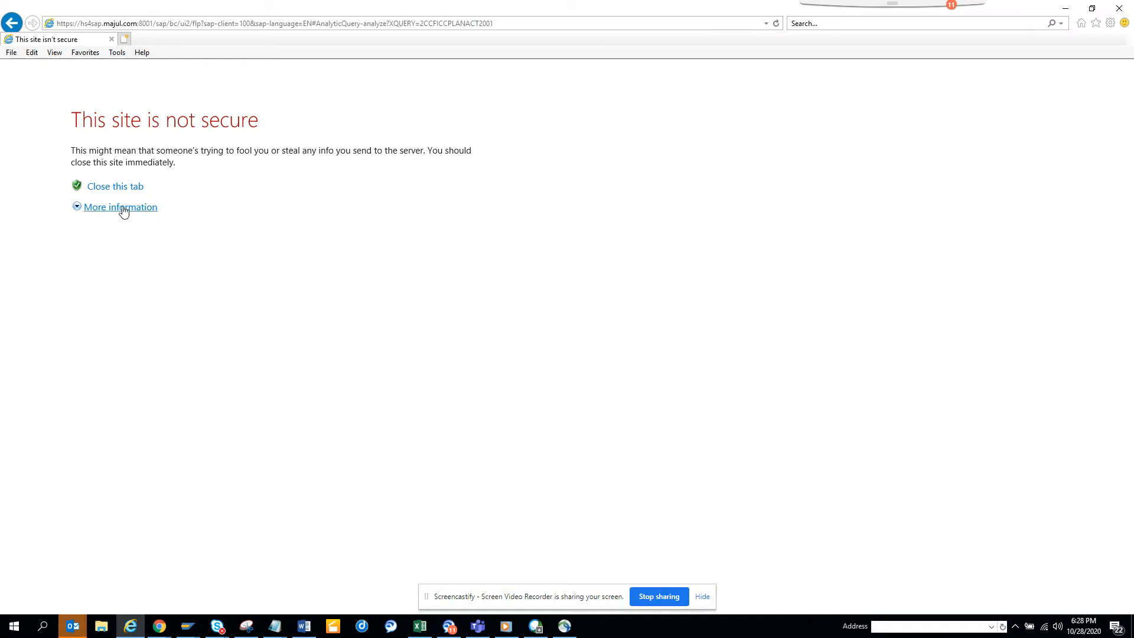
pyautogui.click(123, 209)
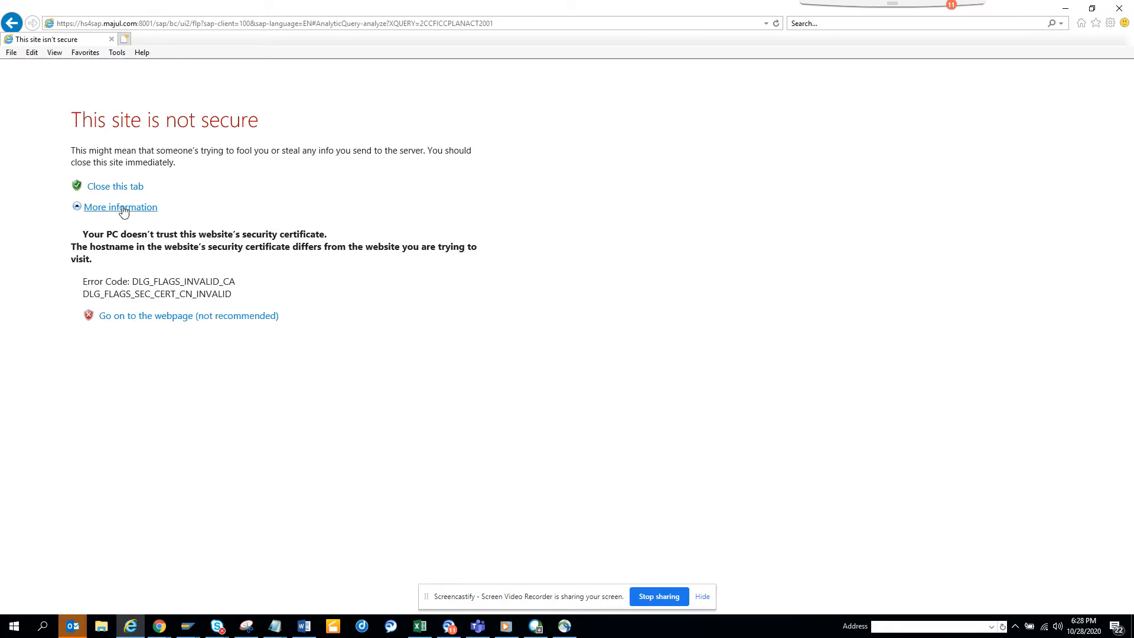
pyautogui.click(150, 322)
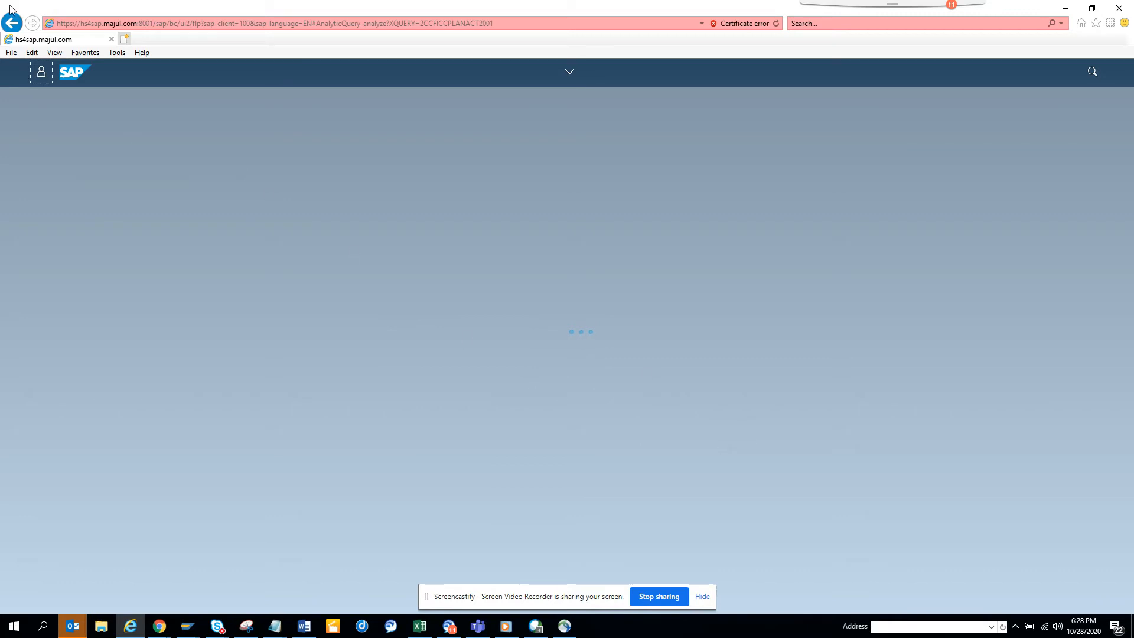
# - Go back to the Query Browser's analytical queries list, continuing past the site's security certificate warning
pyautogui.click(9, 24)
pyautogui.click(9, 24)
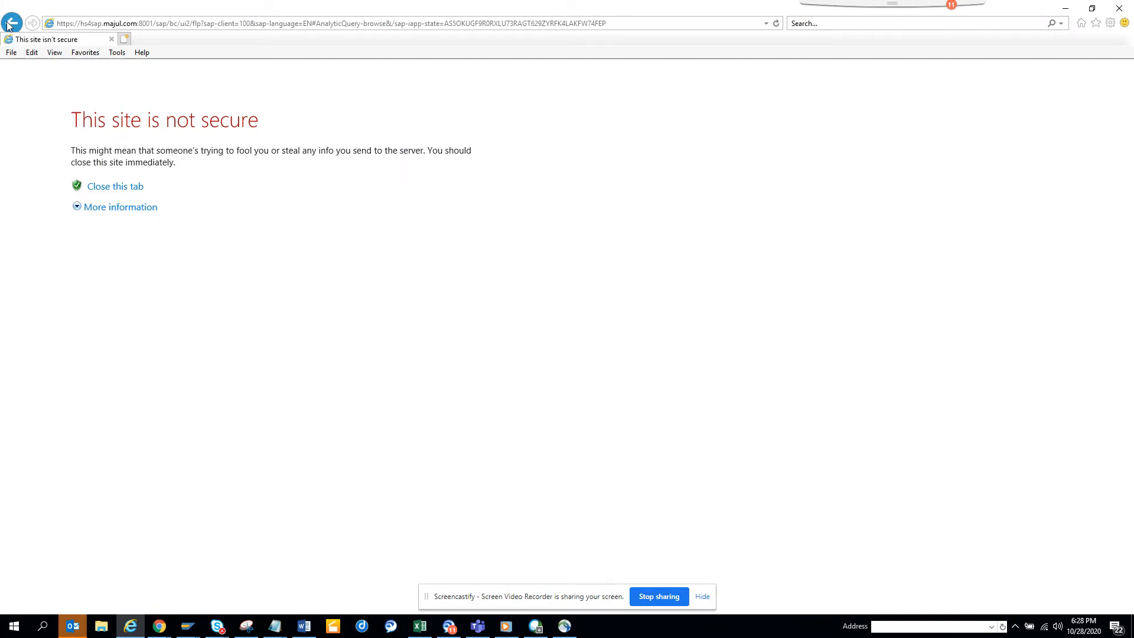
pyautogui.click(9, 25)
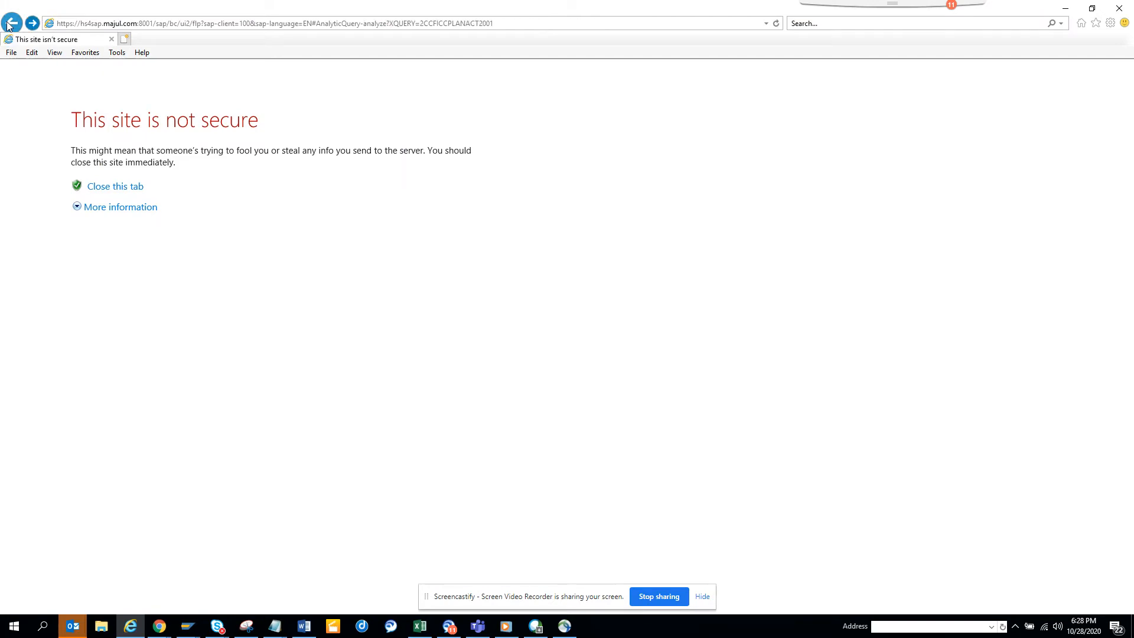
pyautogui.click(9, 24)
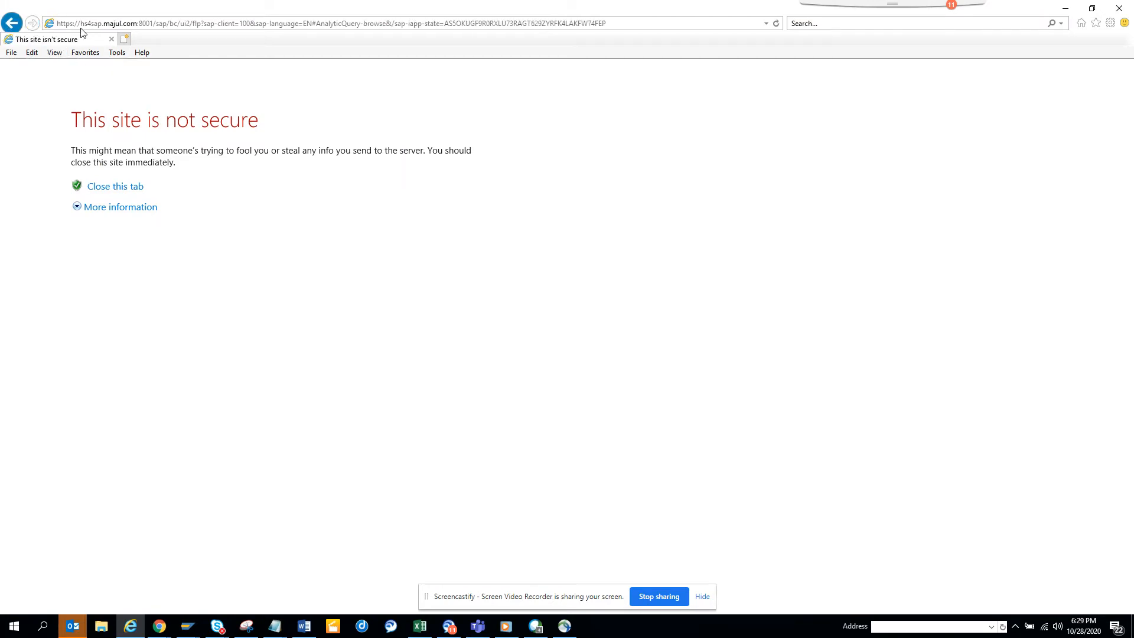
pyautogui.click(776, 24)
pyautogui.click(9, 26)
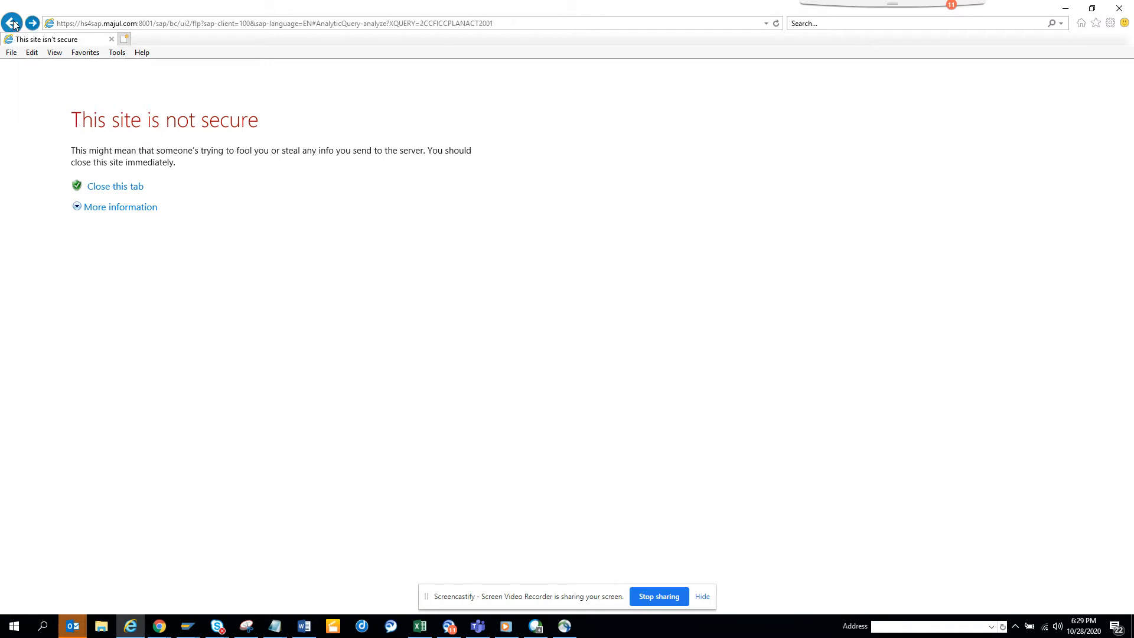
pyautogui.click(112, 207)
pyautogui.click(200, 317)
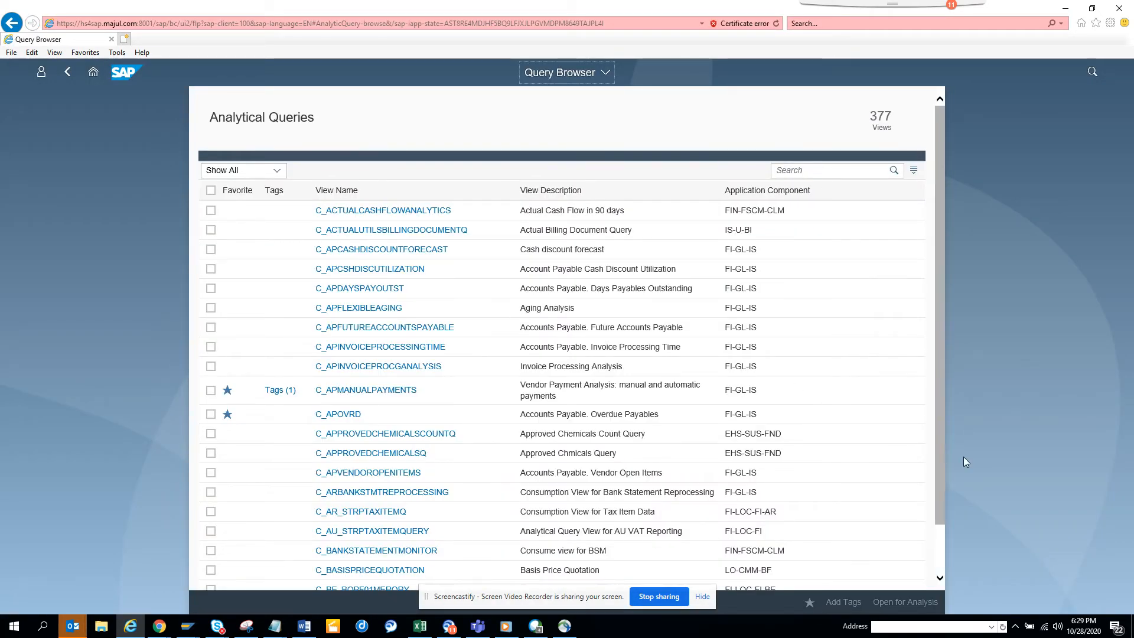
# - Open the customer company data view C_DM_CUSTCOMPANYDATA for analysis, check its output and return to the query list
pyautogui.scroll(-1, 941, 554)
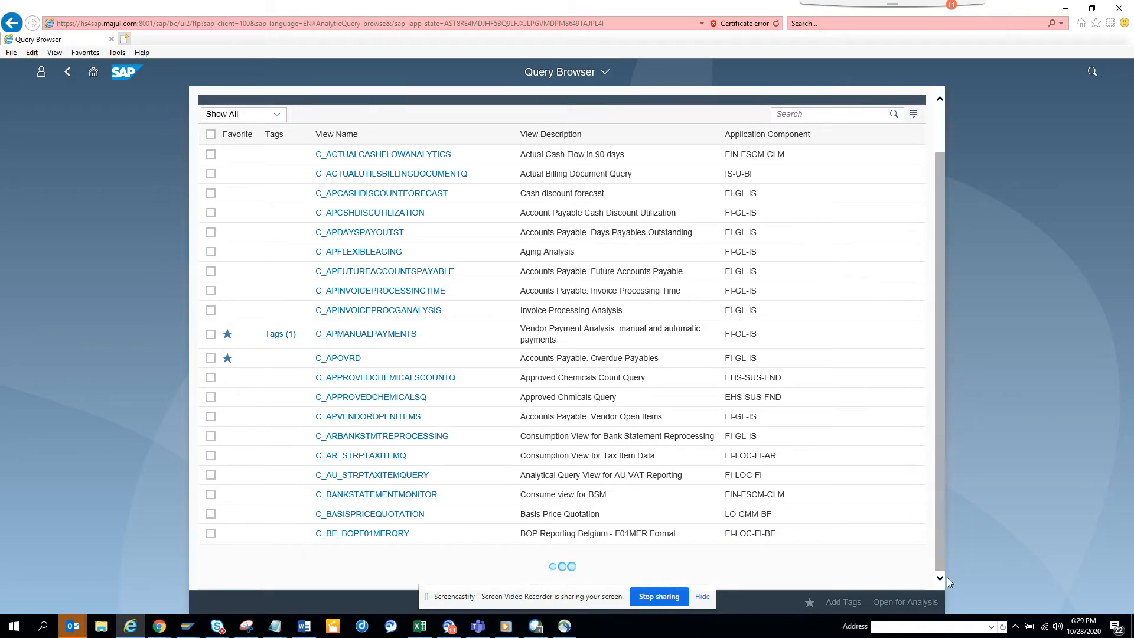
pyautogui.scroll(-6, 942, 576)
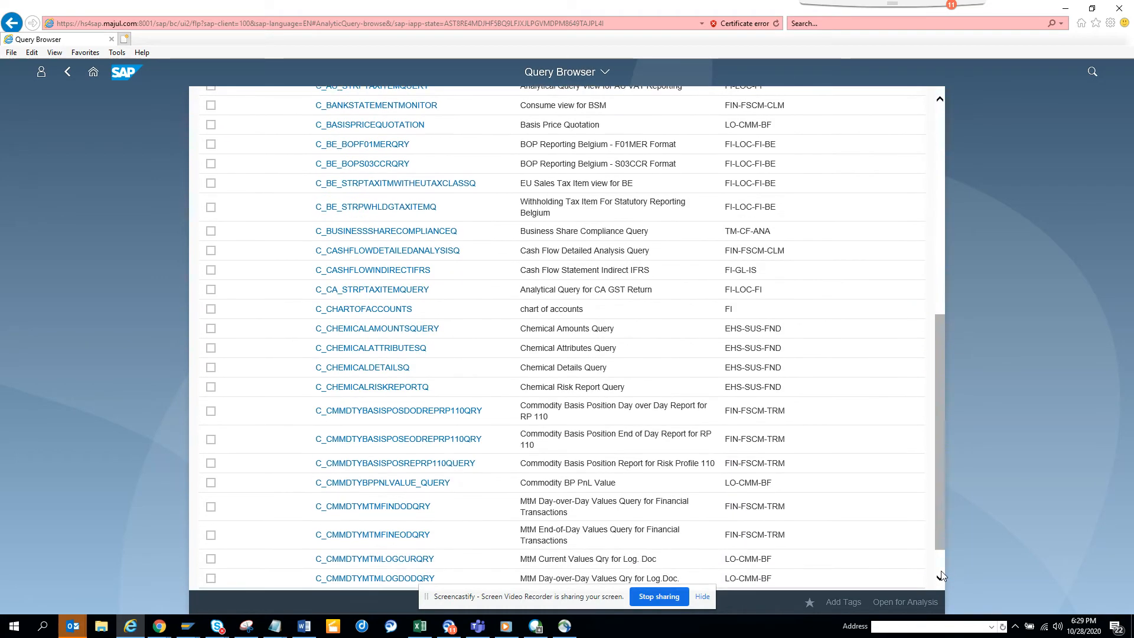
pyautogui.scroll(-7, 941, 576)
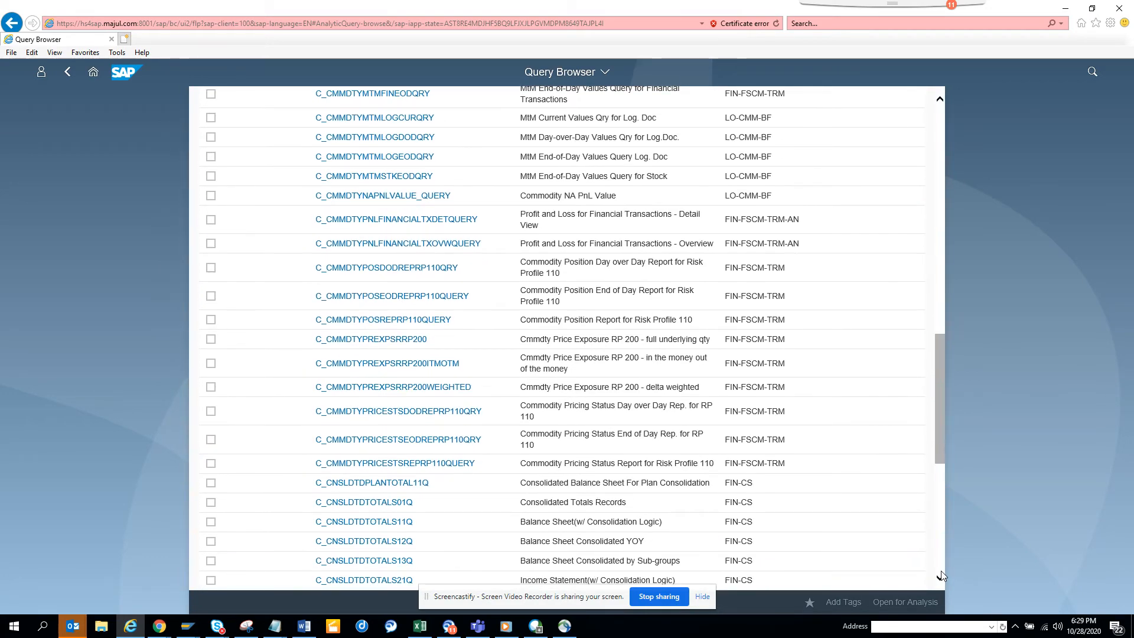
pyautogui.scroll(-7, 942, 576)
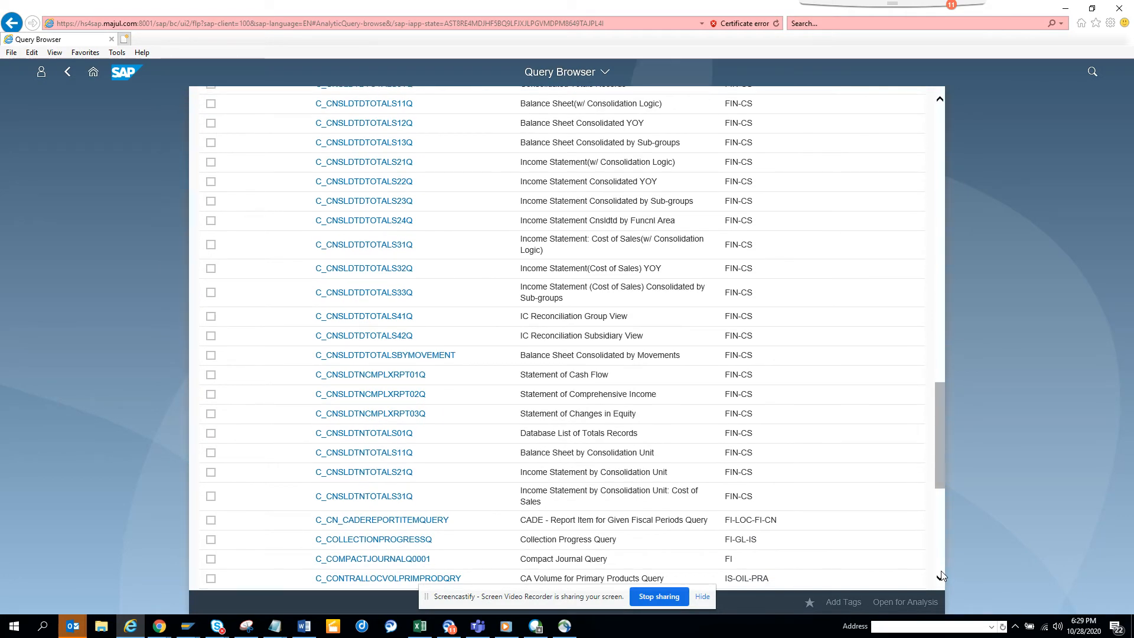
pyautogui.scroll(-6, 942, 576)
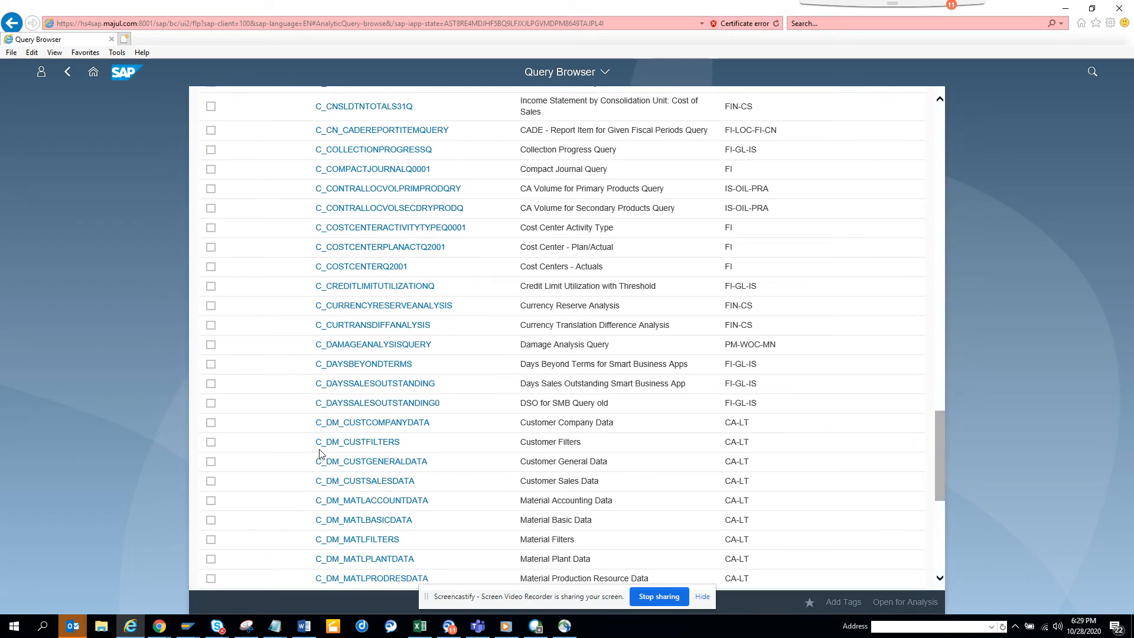
pyautogui.click(211, 422)
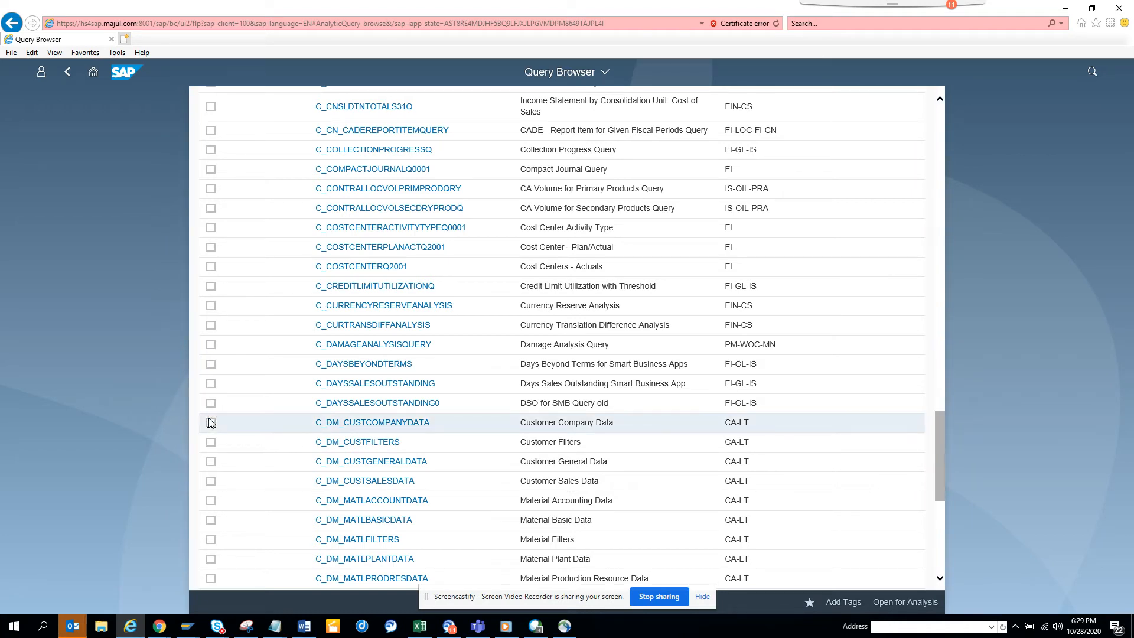
pyautogui.click(906, 602)
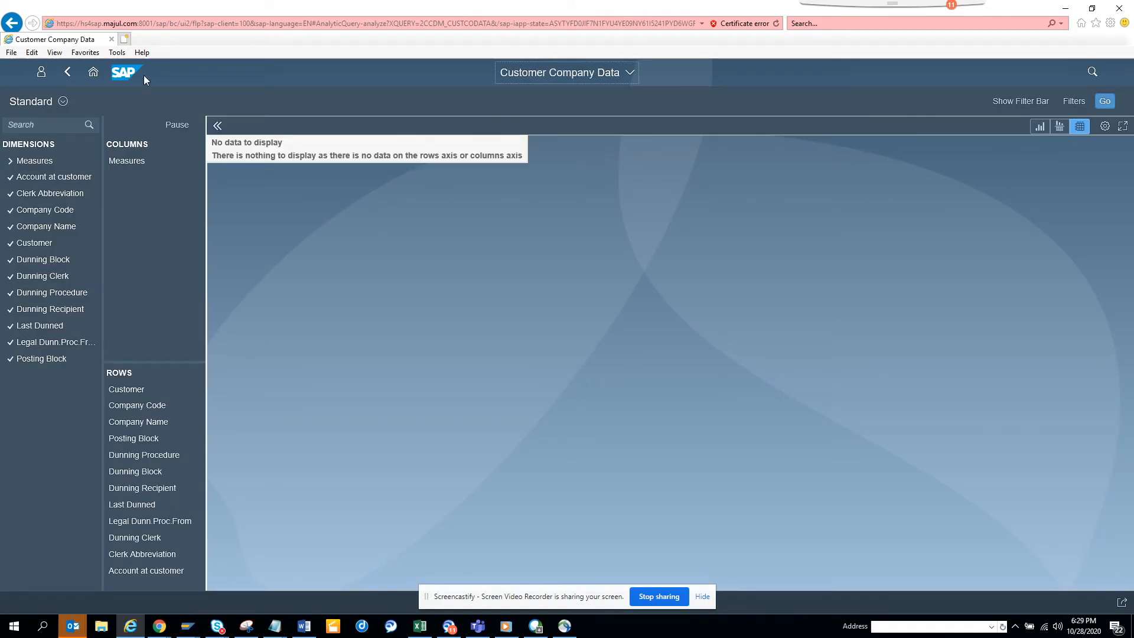
pyautogui.click(66, 74)
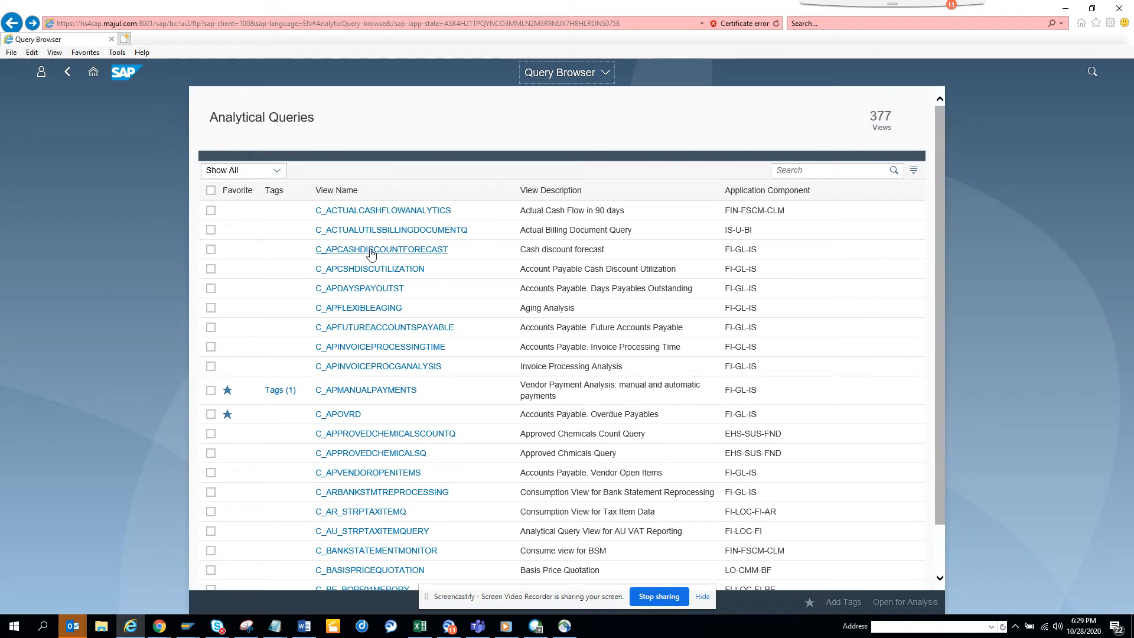
# - Open C_ACTUALCASHFLOWANALYTICS for analysis, leave its prompts unfilled and go back to the query list
pyautogui.click(211, 210)
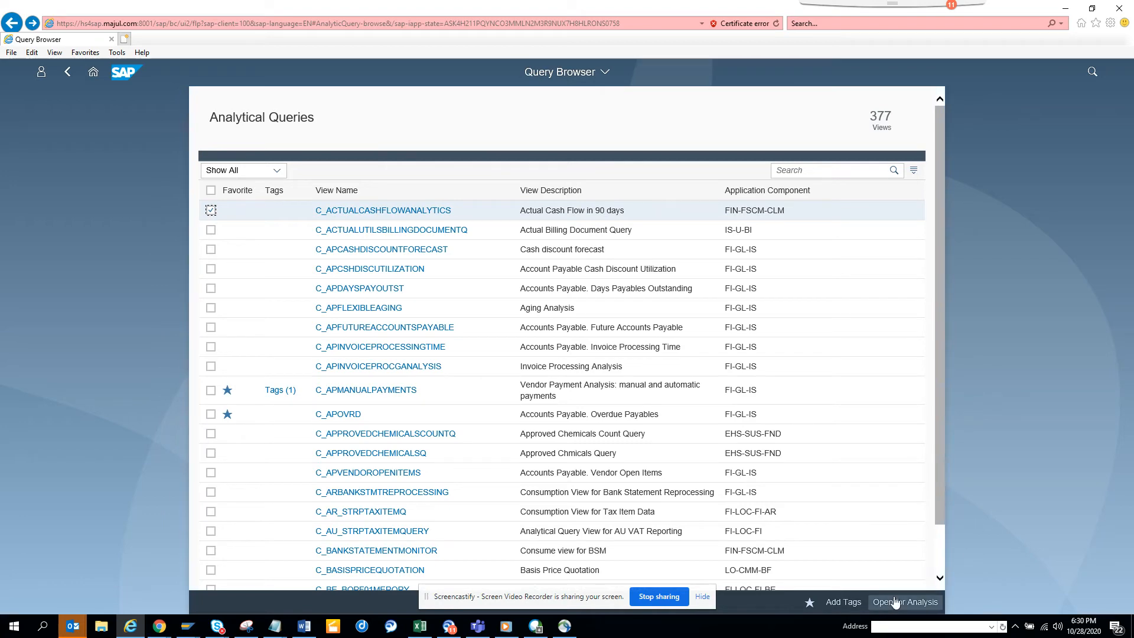
pyautogui.click(898, 601)
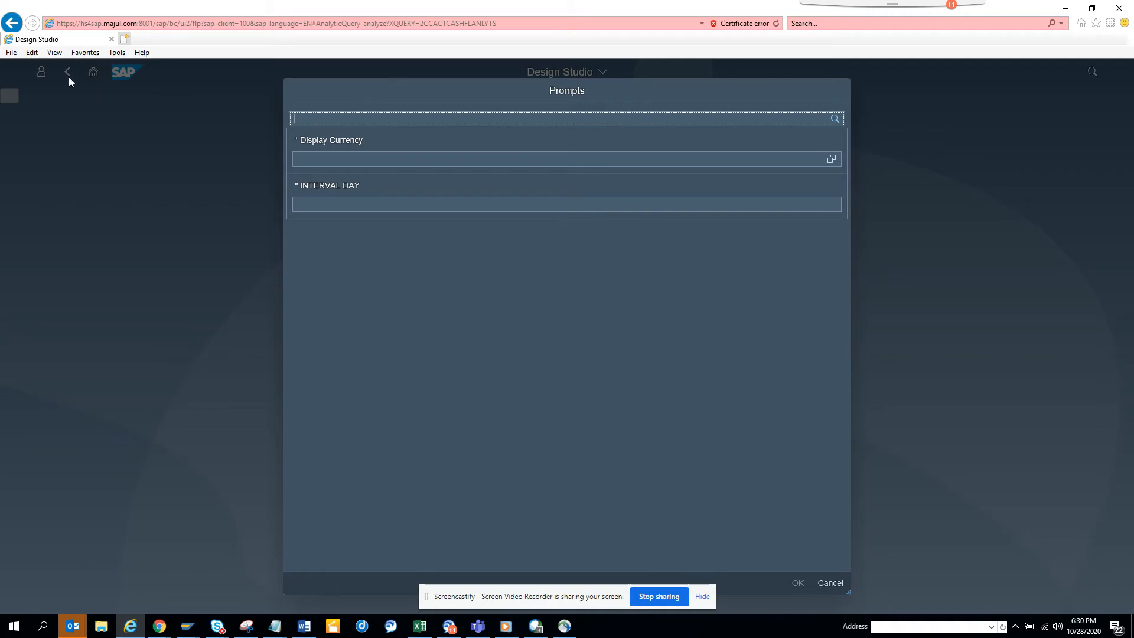
pyautogui.click(11, 23)
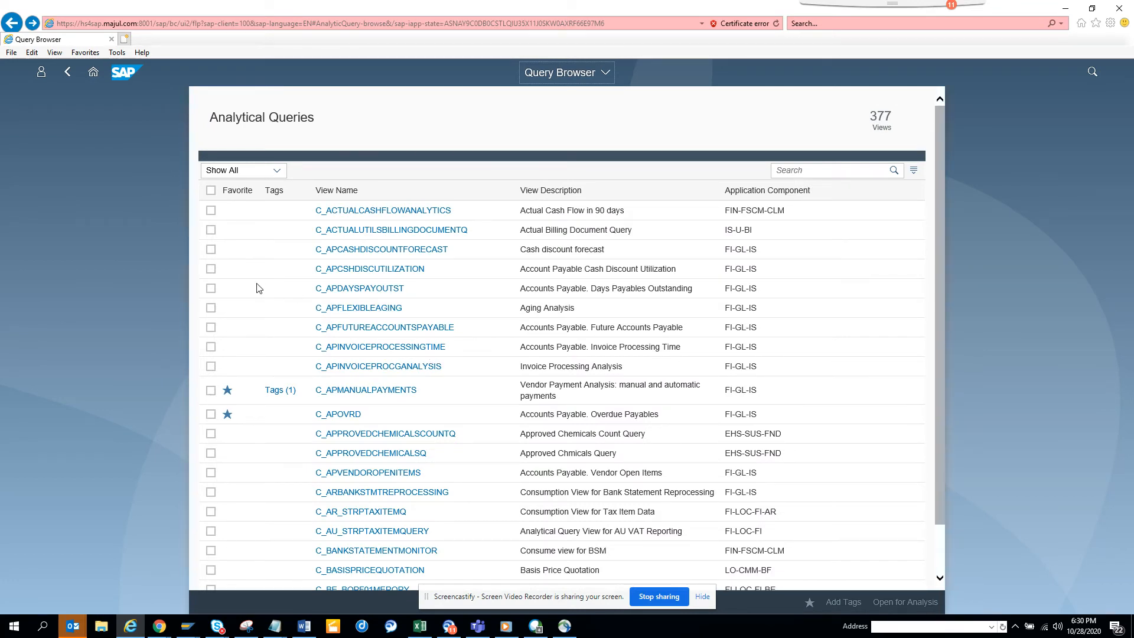
# - Open the accounts payable query C_APINVOICEPROCESSINGTIME for analysis, check its output and return to the query list
pyautogui.click(211, 269)
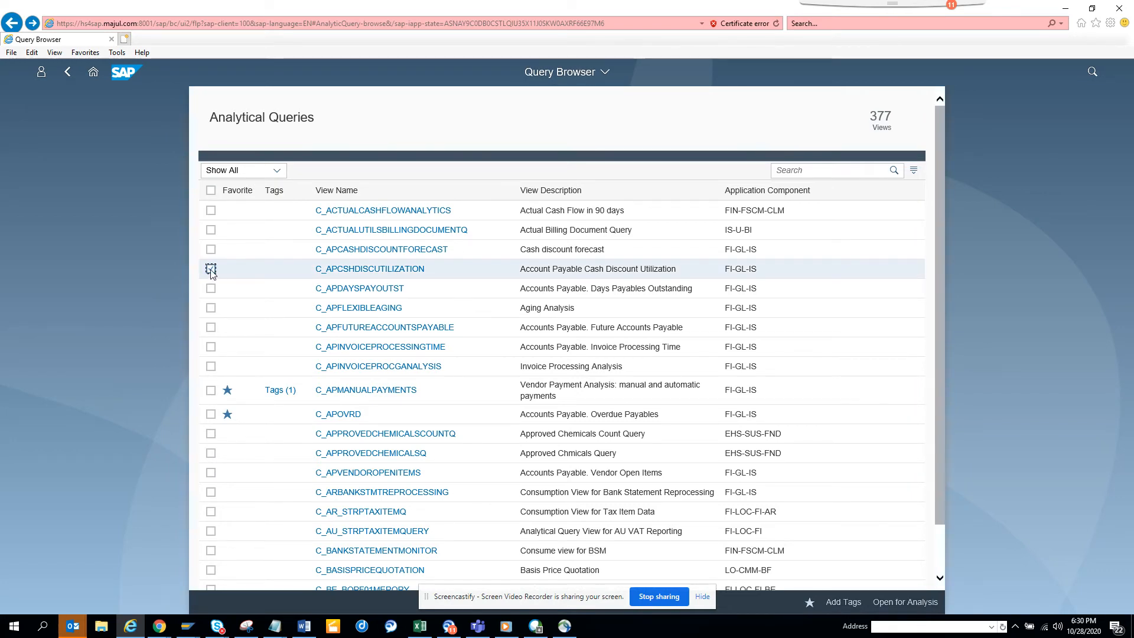
pyautogui.click(211, 268)
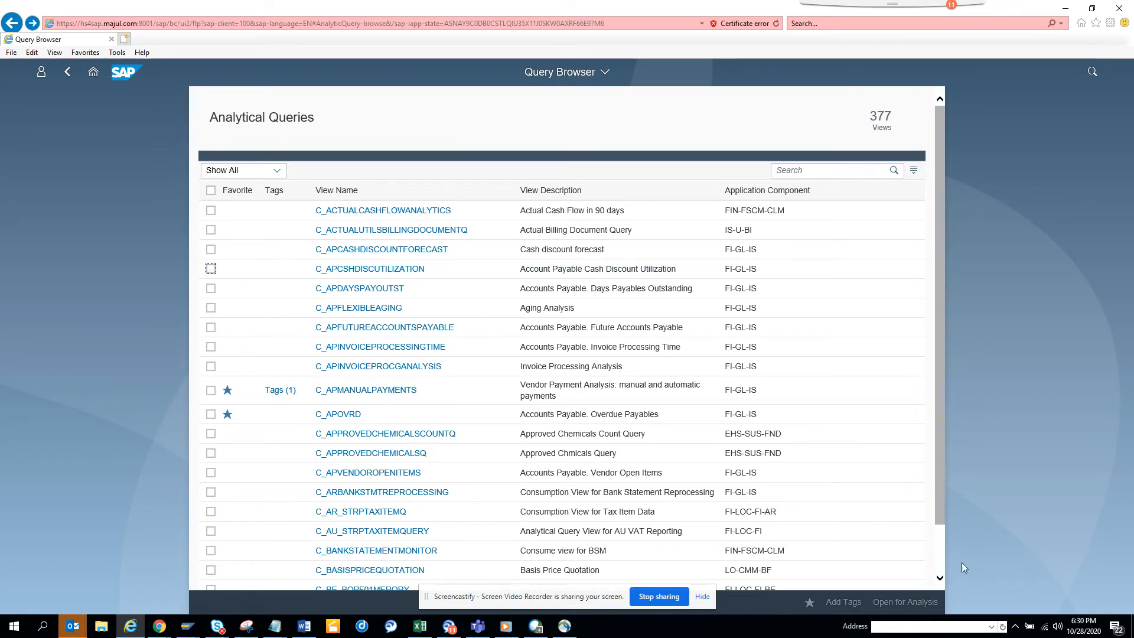
pyautogui.scroll(-1, 942, 562)
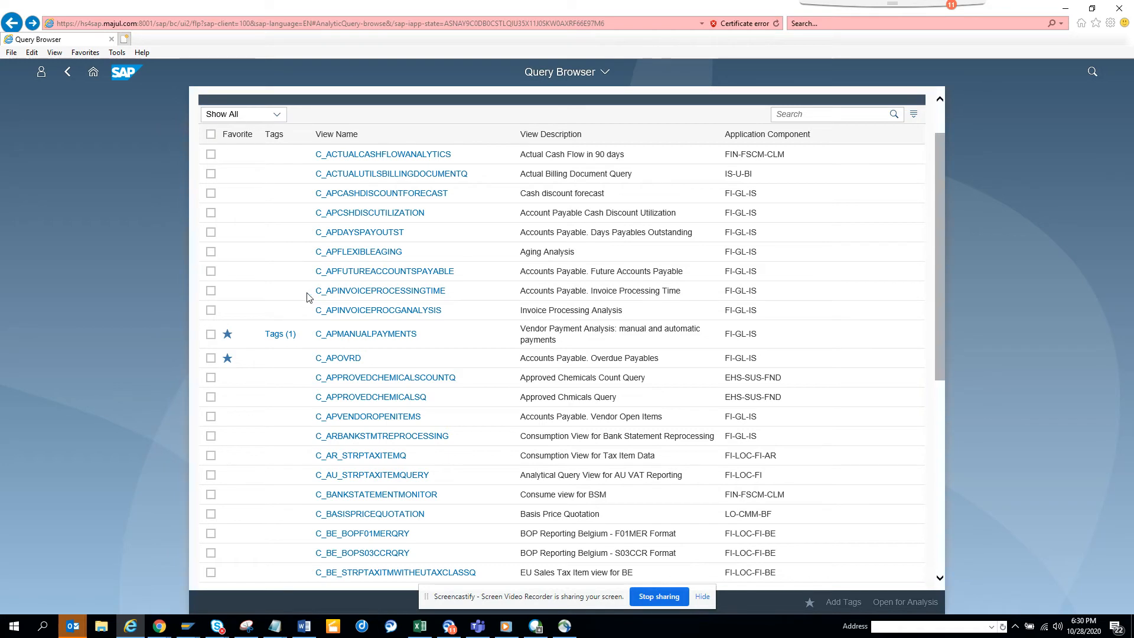
pyautogui.click(211, 291)
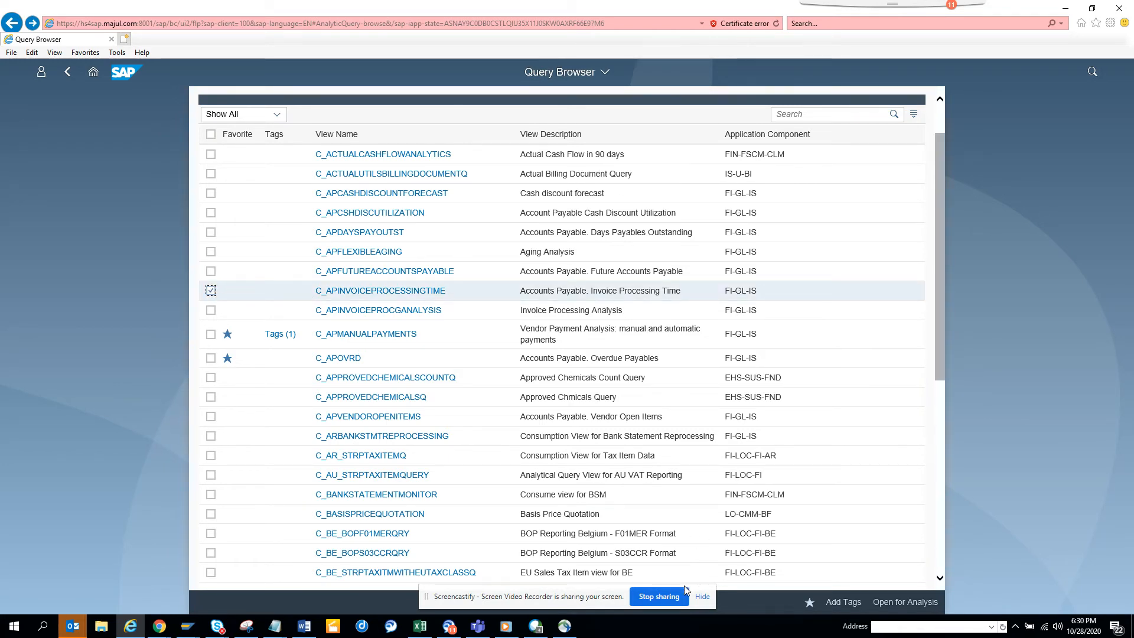
pyautogui.click(921, 602)
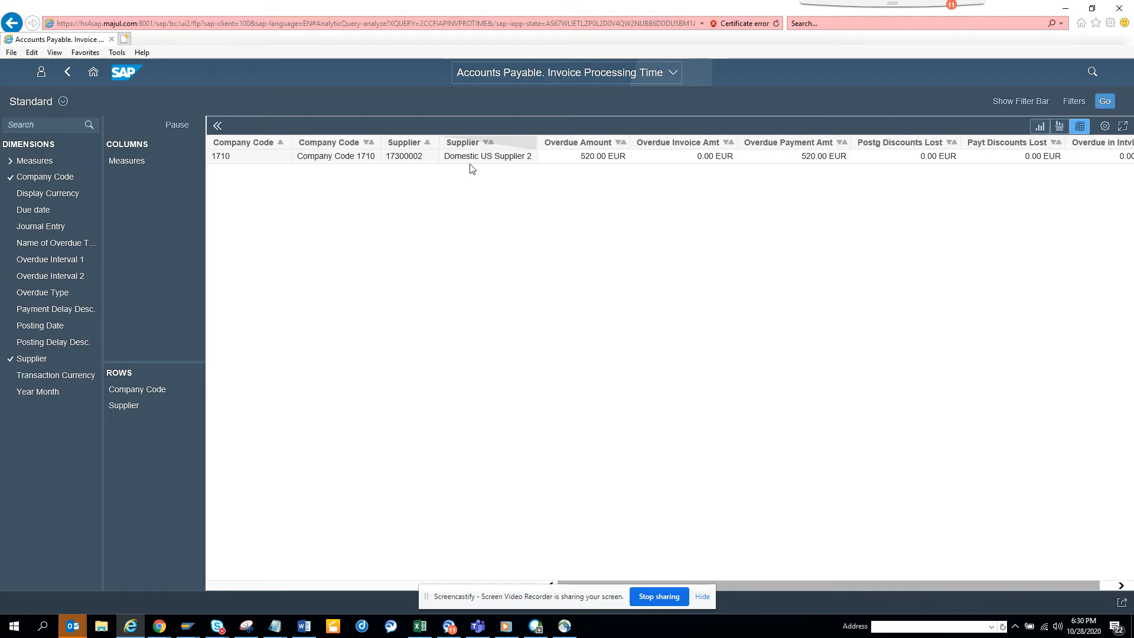
pyautogui.click(67, 72)
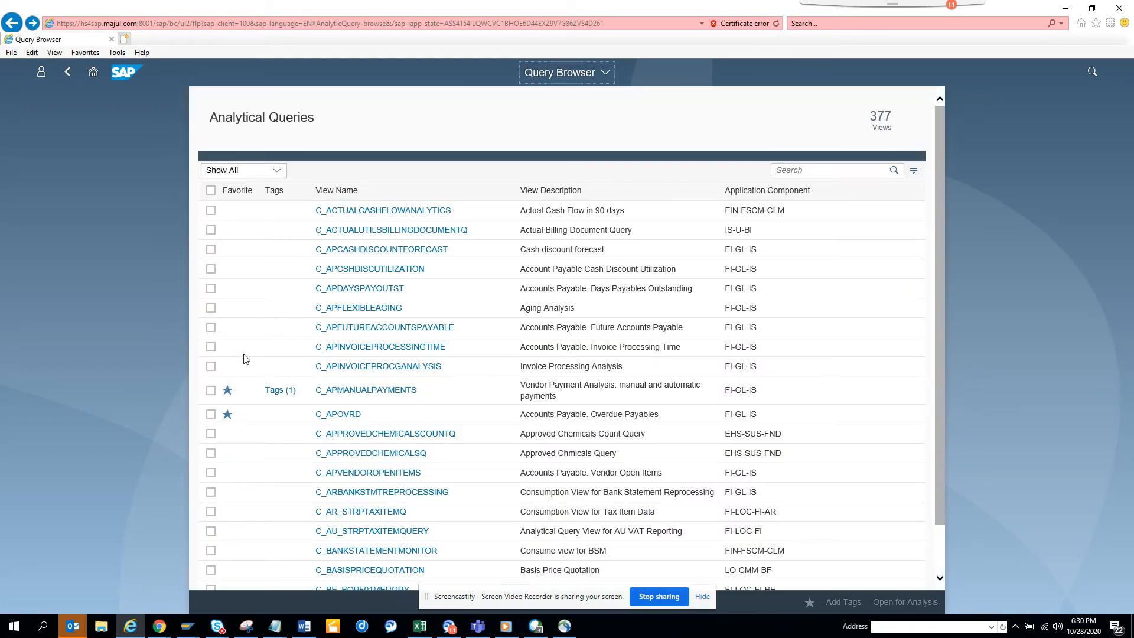
# - Open the aging analysis query C_APFLEXIBLEAGING for analysis, view it as combined chart and table, and return to the query list
pyautogui.click(210, 309)
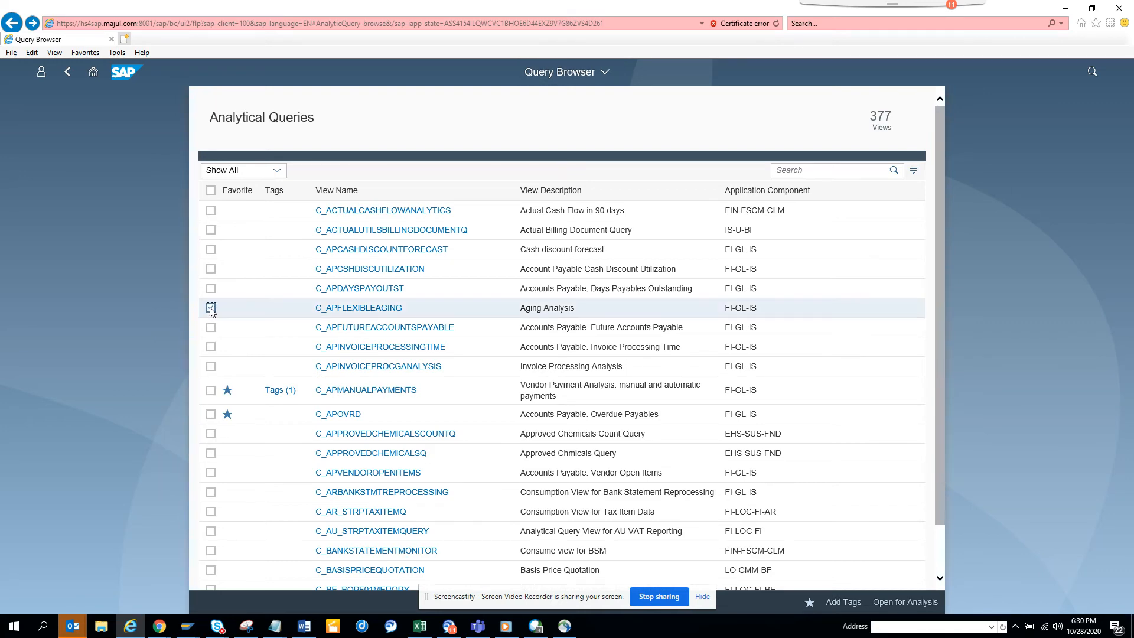
pyautogui.click(906, 602)
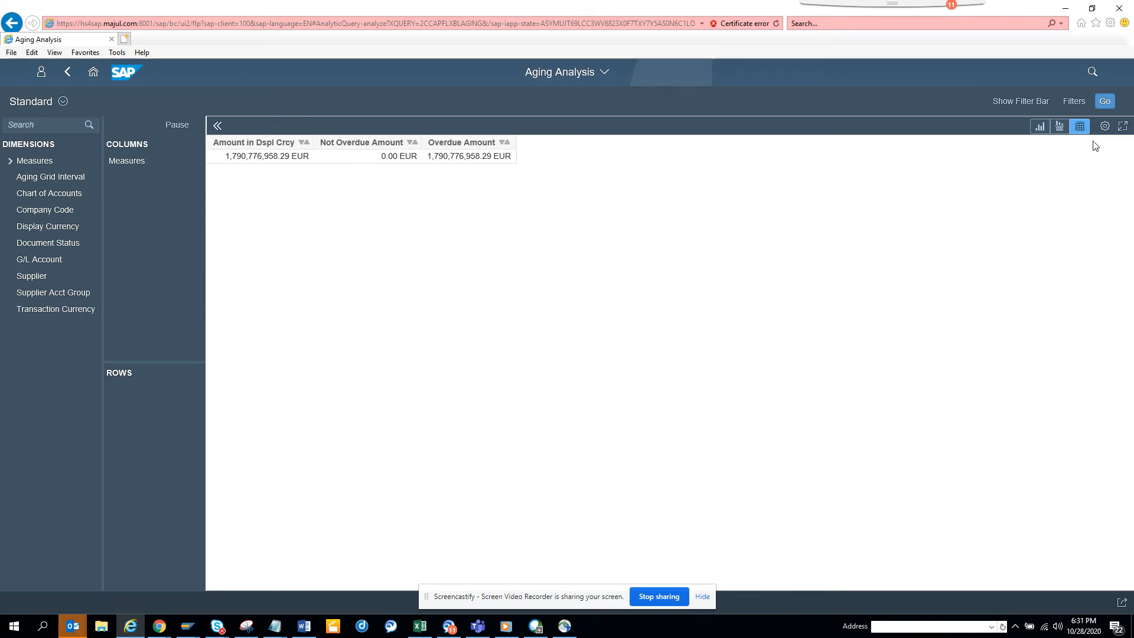
pyautogui.click(1061, 127)
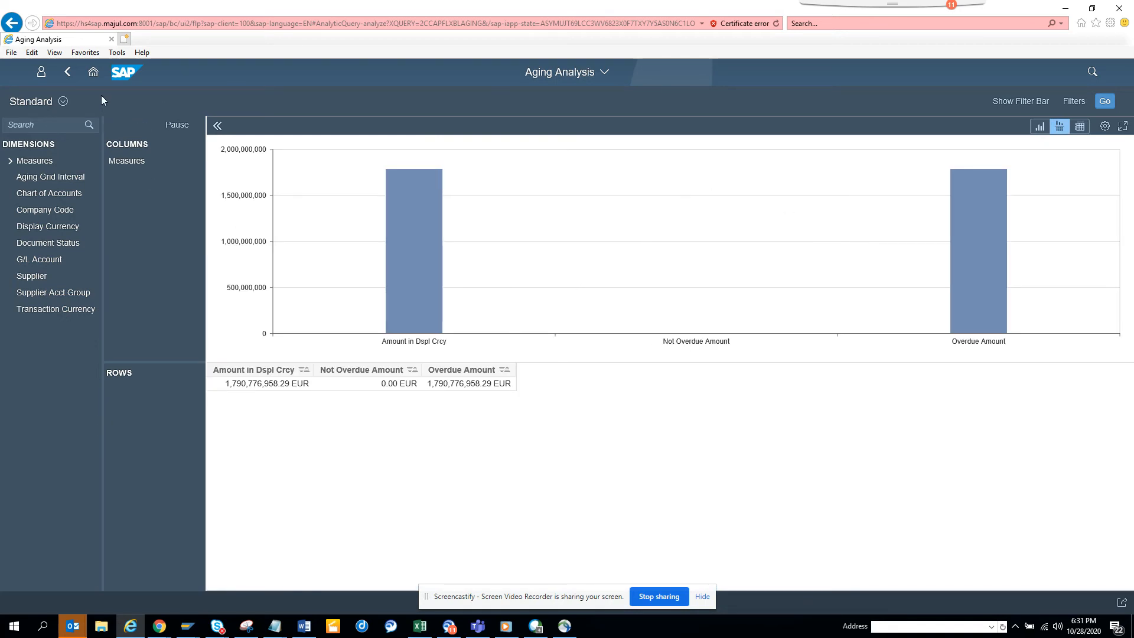
pyautogui.click(75, 71)
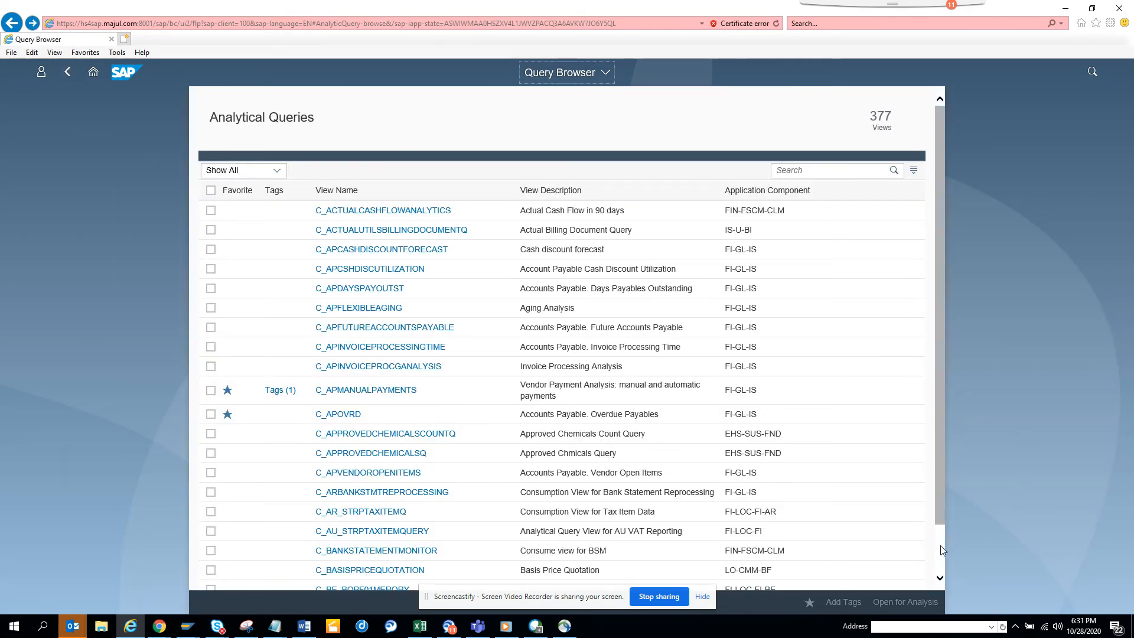
# - Open the C_CHARTOFACCOUNTS query for analysis, pause its automatic refresh and go back to the query list
pyautogui.scroll(-1, 941, 545)
pyautogui.scroll(-6, 940, 545)
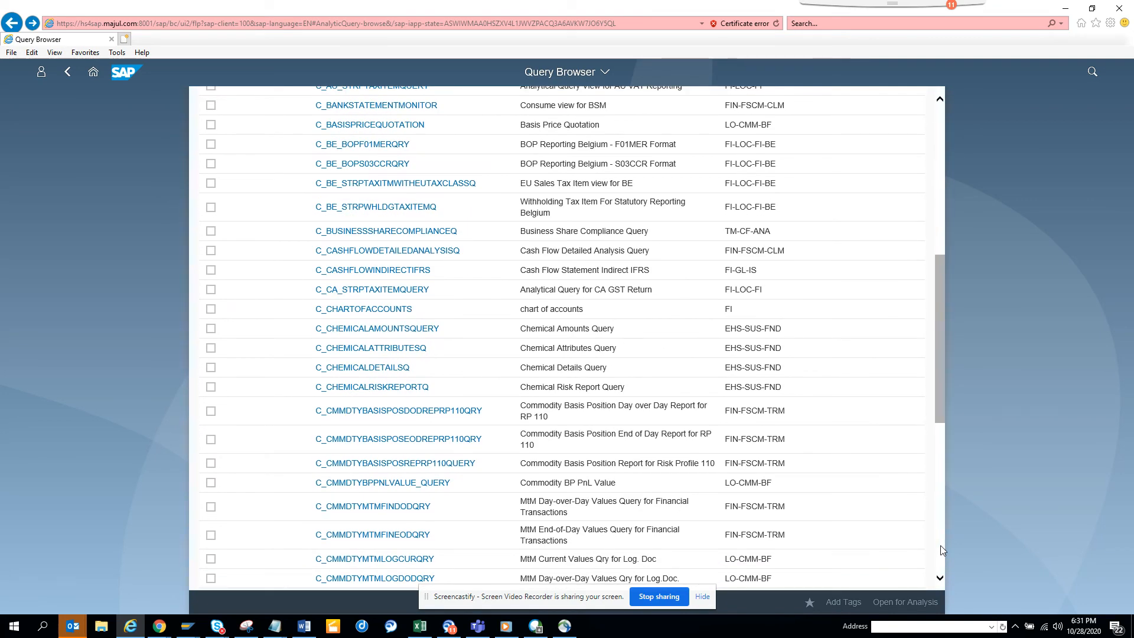
pyautogui.click(210, 309)
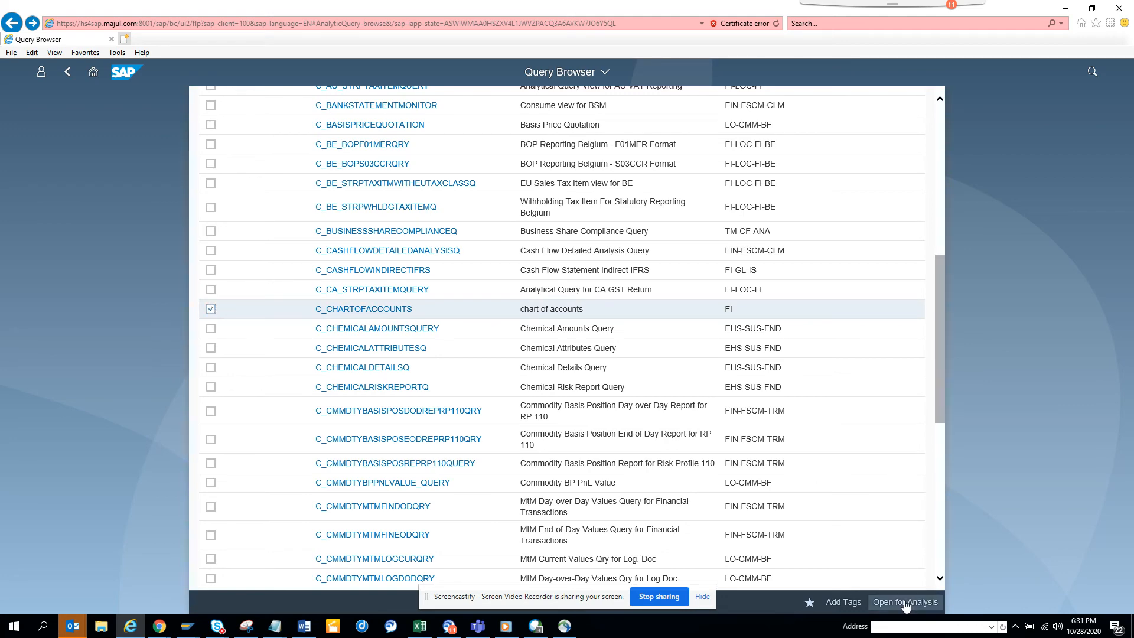
pyautogui.click(905, 601)
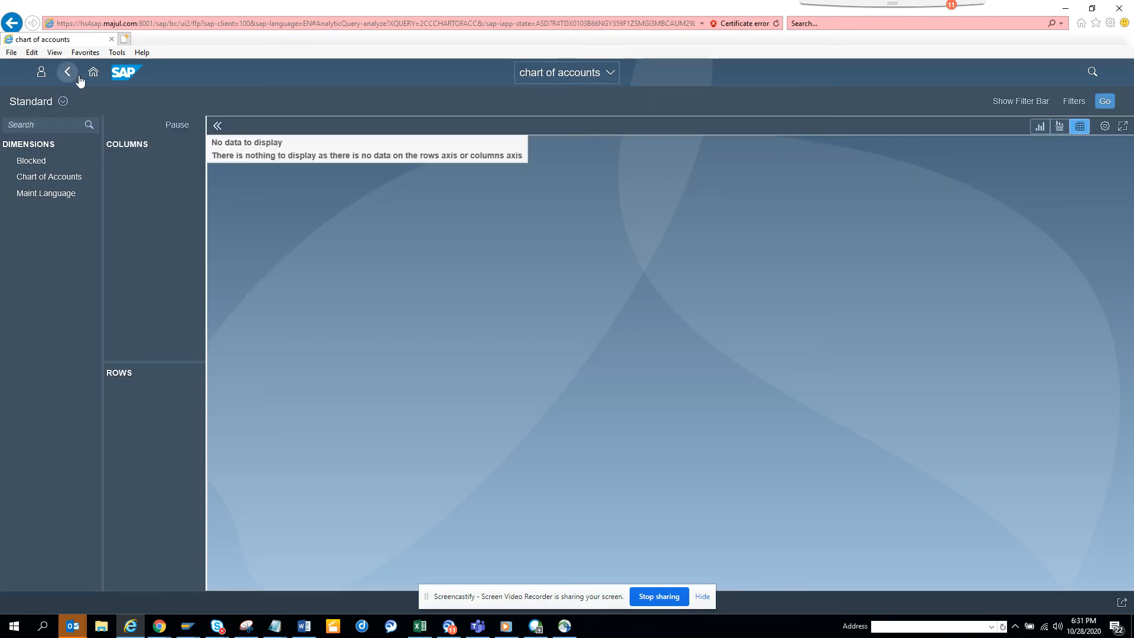
pyautogui.click(188, 131)
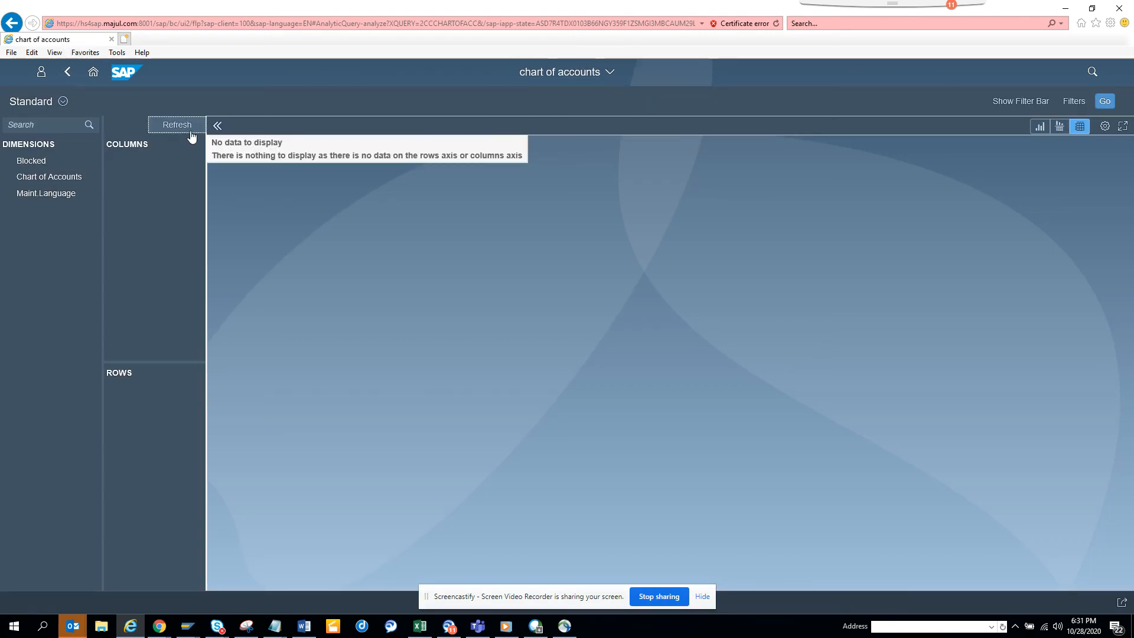
pyautogui.click(72, 72)
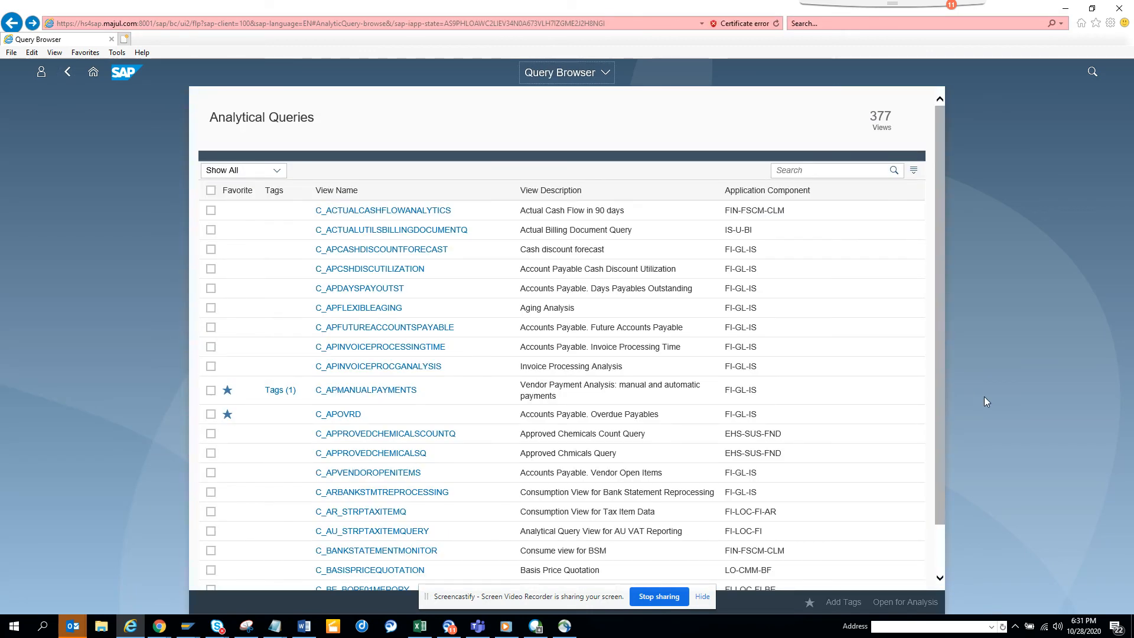
# - Open the supplier general data query C_DM_SUPLRGENERALDATA for analysis and display it as a chart together with the table
pyautogui.scroll(-2, 942, 532)
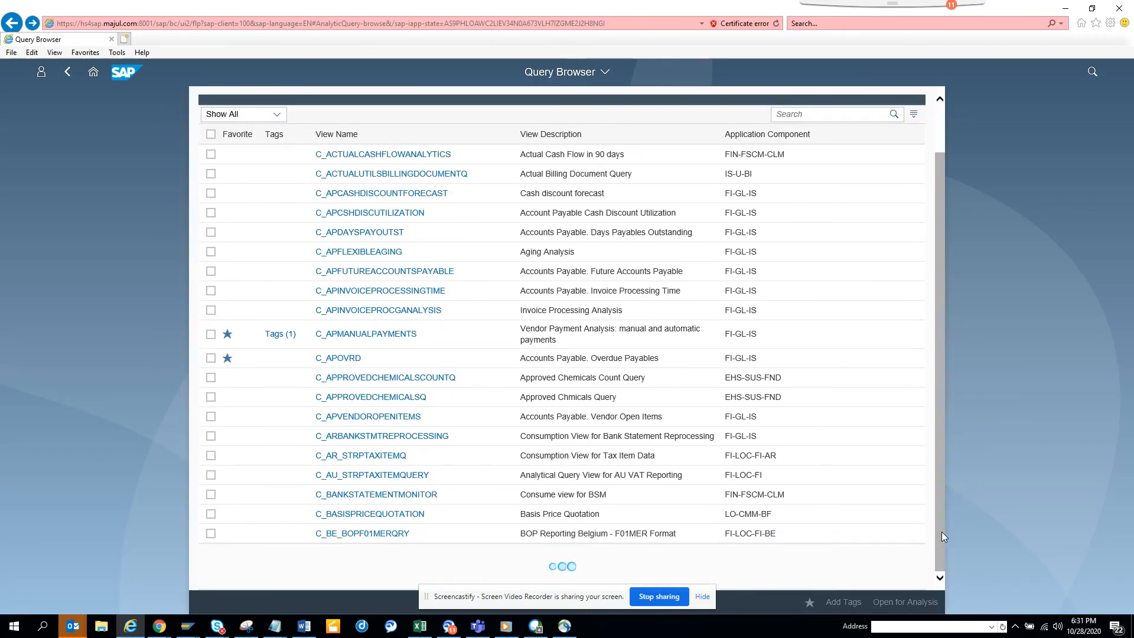
pyautogui.scroll(-6, 941, 532)
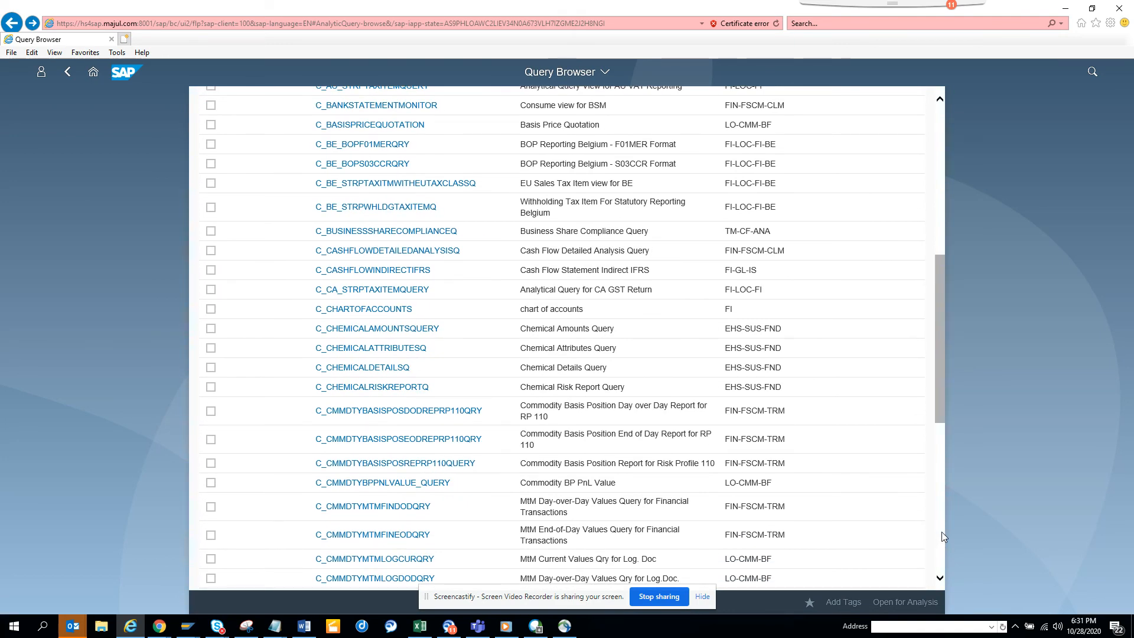
pyautogui.scroll(-7, 942, 534)
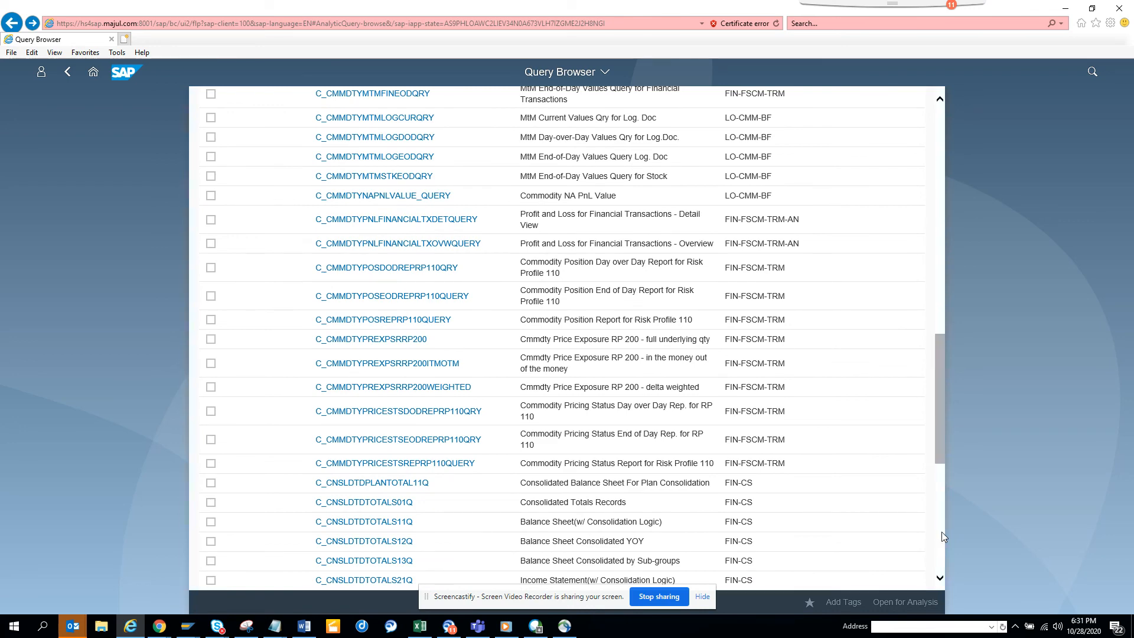
pyautogui.scroll(-7, 942, 534)
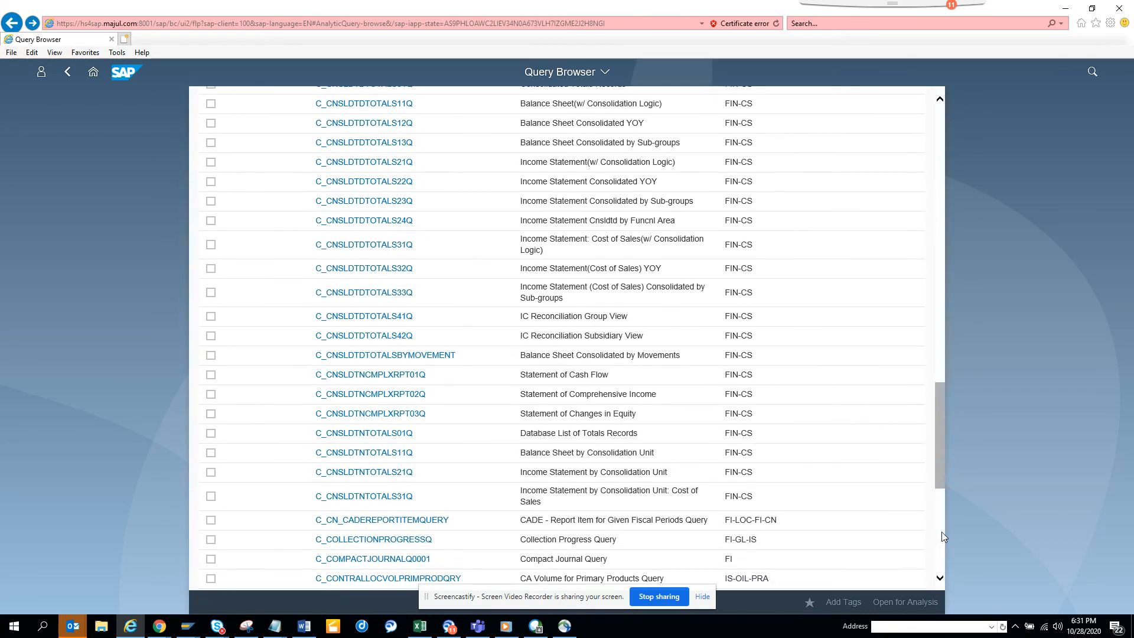
pyautogui.scroll(-6, 941, 532)
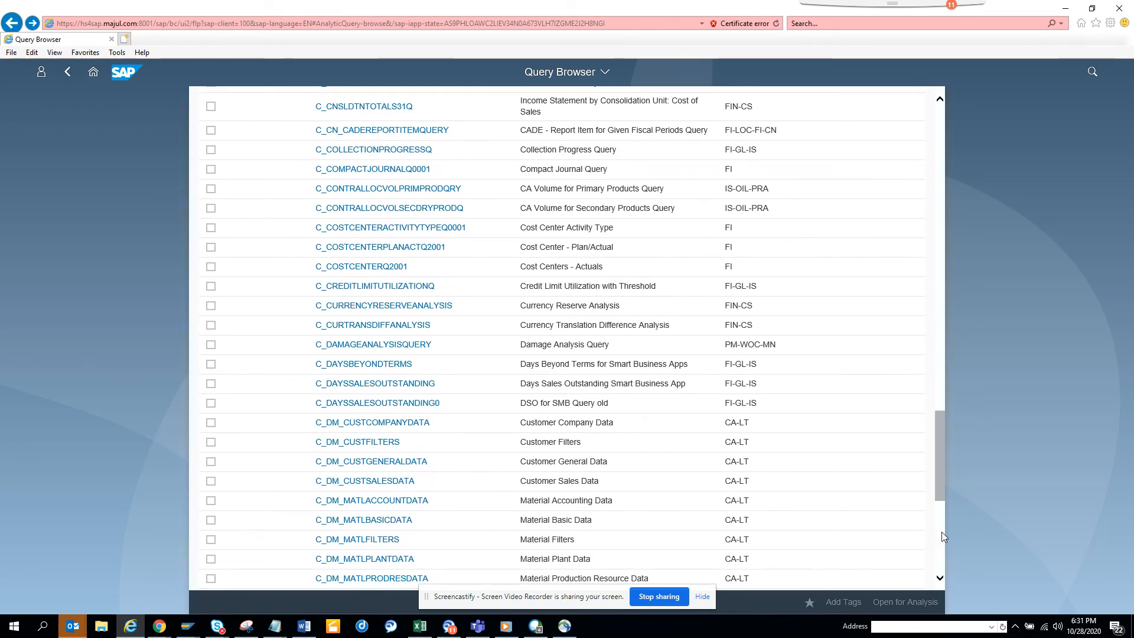
pyautogui.scroll(-6, 942, 536)
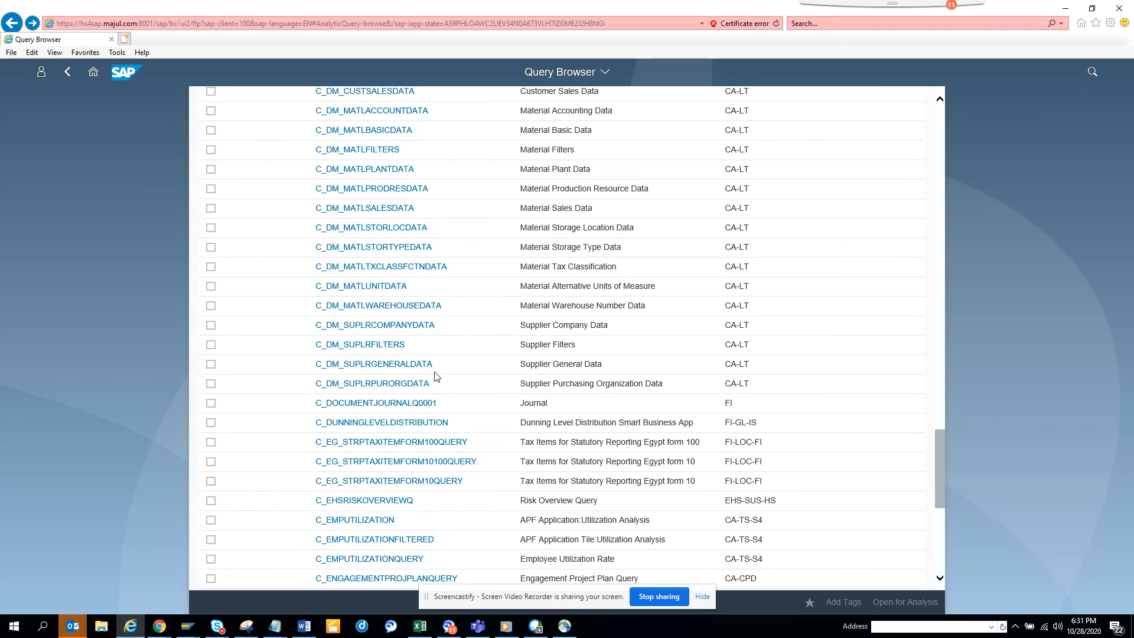
pyautogui.click(211, 364)
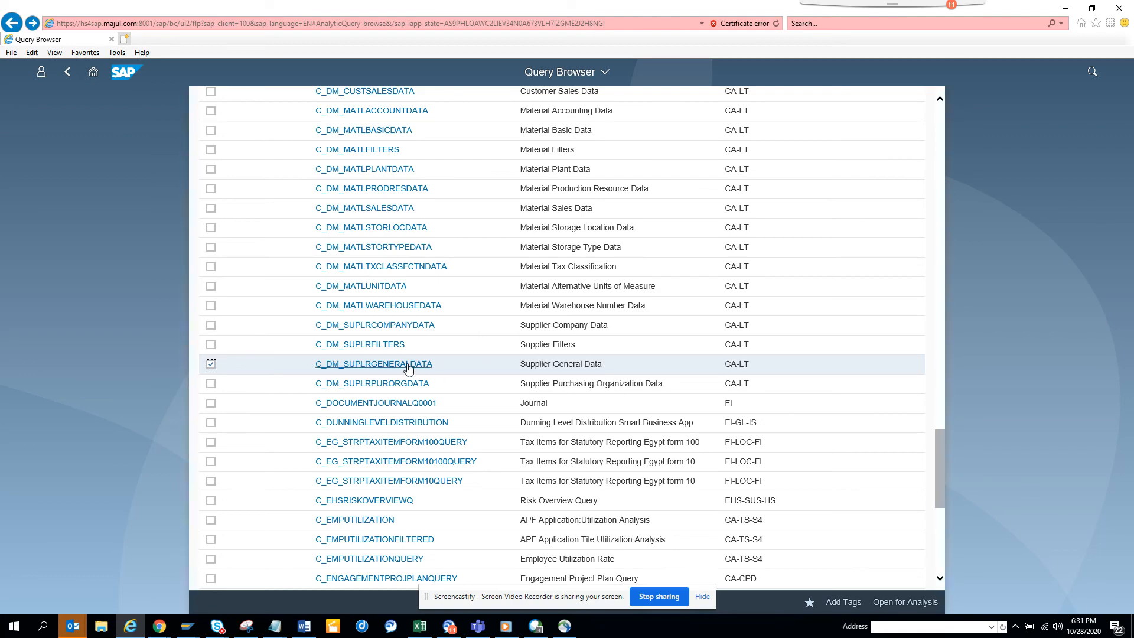
pyautogui.click(906, 602)
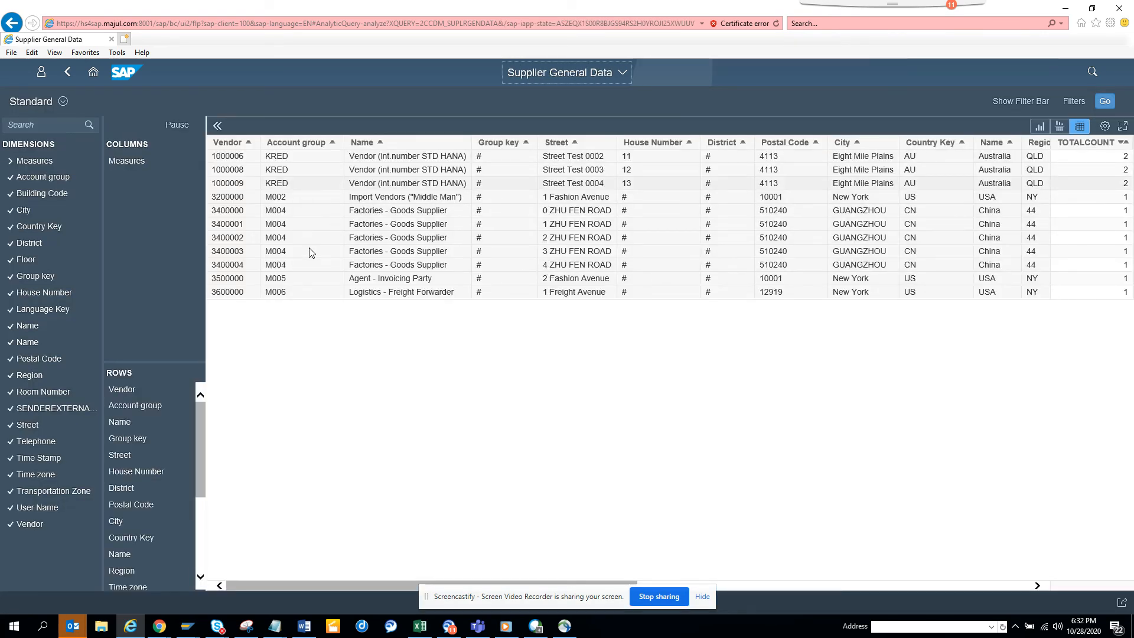
pyautogui.click(1066, 130)
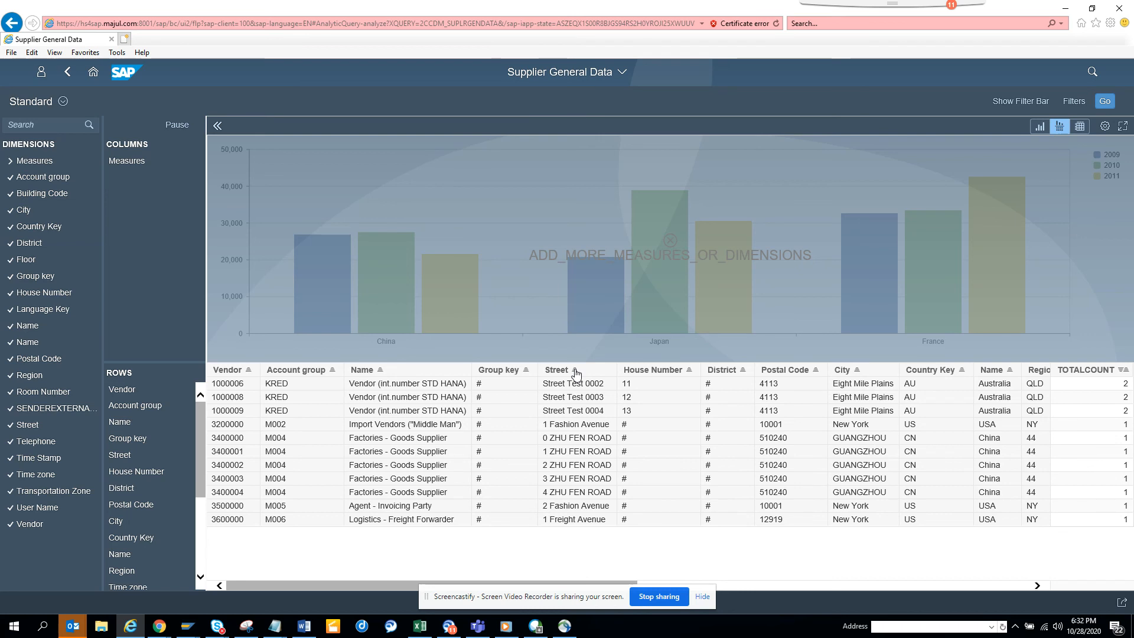
pyautogui.moveTo(716, 376); pyautogui.dragTo(683, 430)
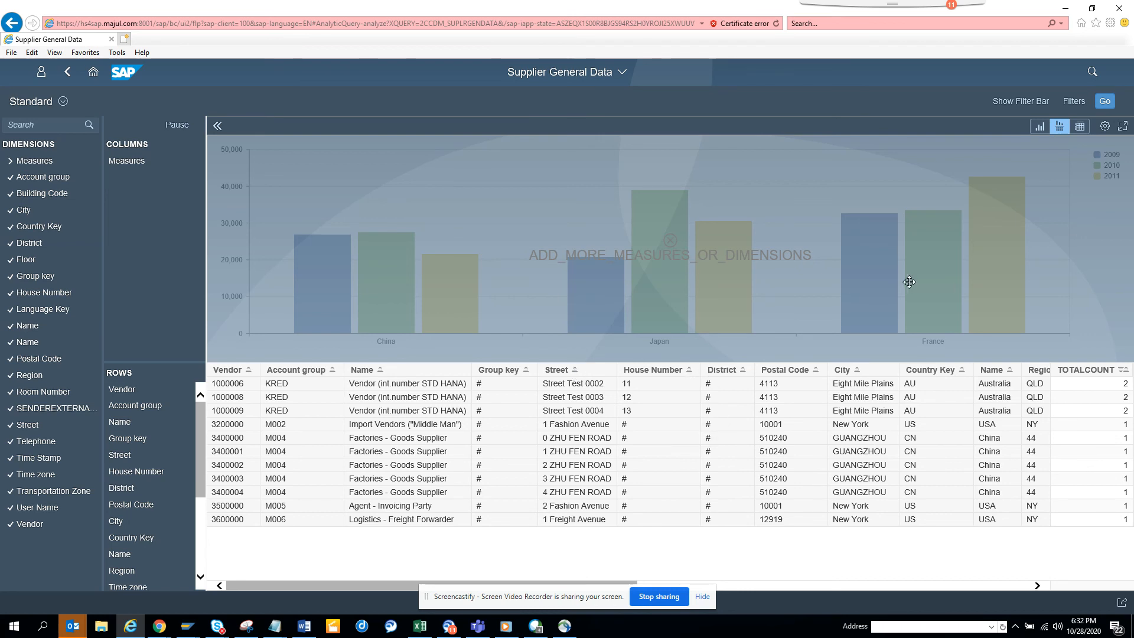